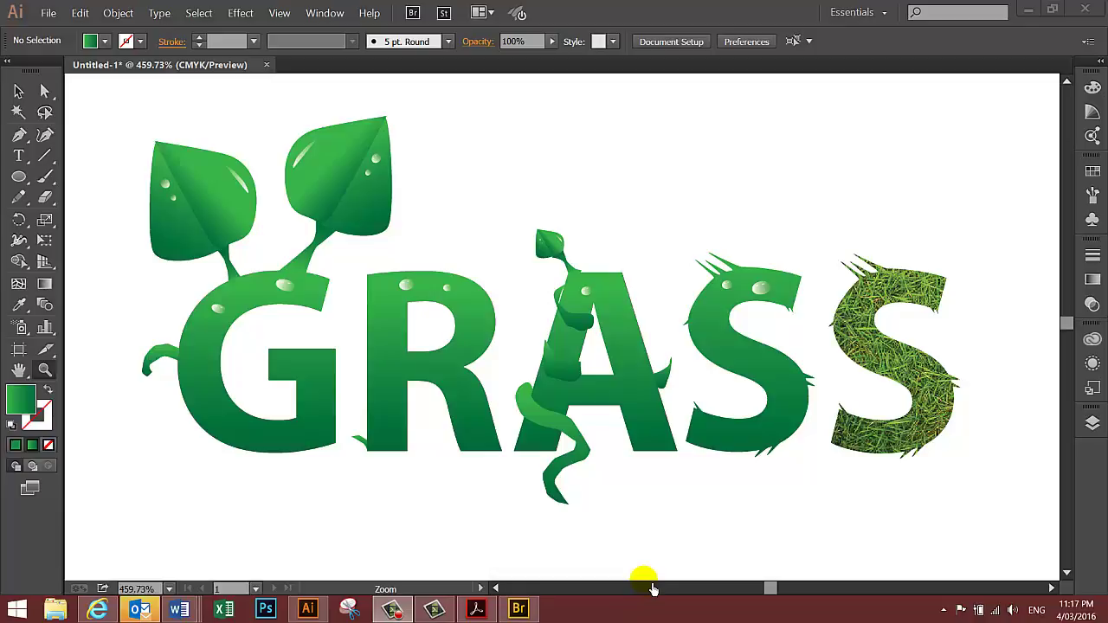
Step: Create a new layer named Ladybeetle and place it above the S2 layer
left_click(1093, 425)
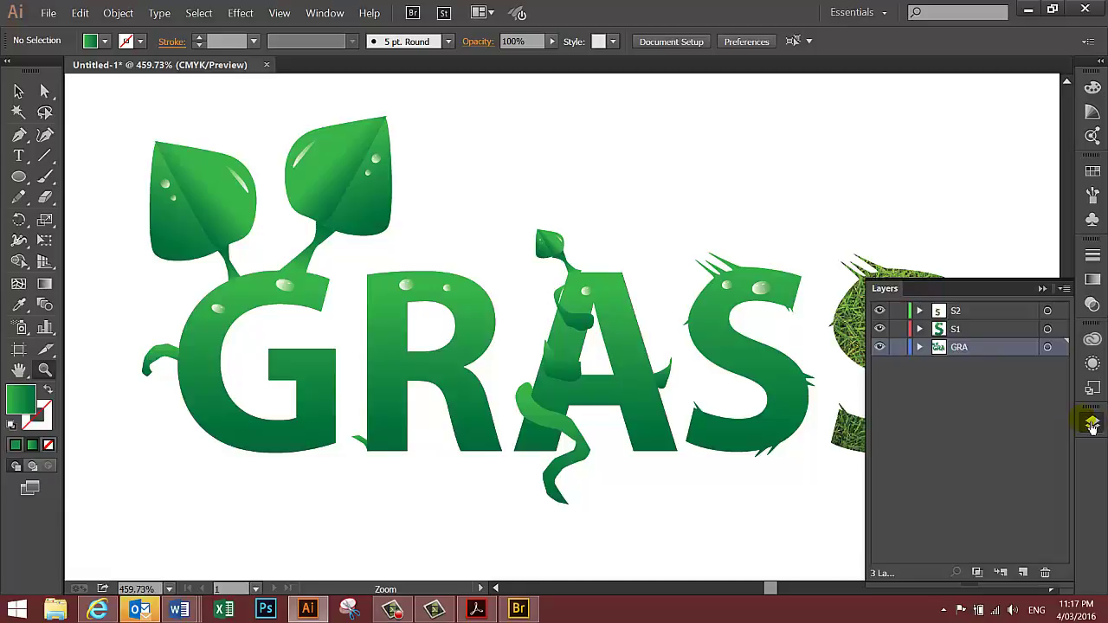
left_click(1022, 572)
left_click_drag(991, 362, 996, 312)
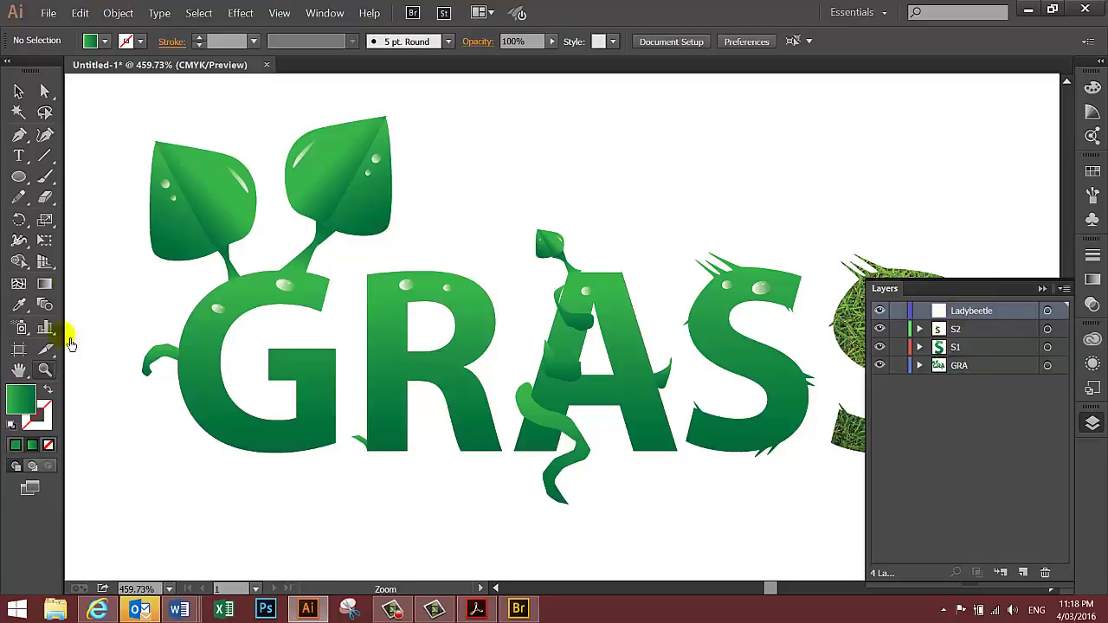
Step: Draw a red circle without stroke in the empty area below the G and place a copy to its right
left_click(106, 43)
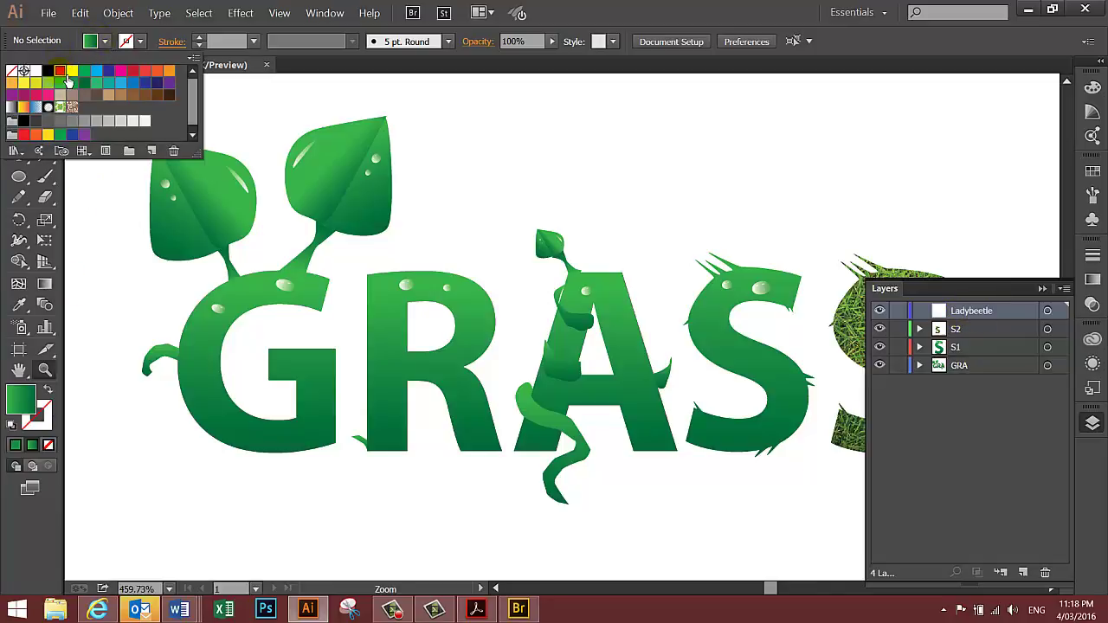
left_click(61, 71)
left_click(18, 176)
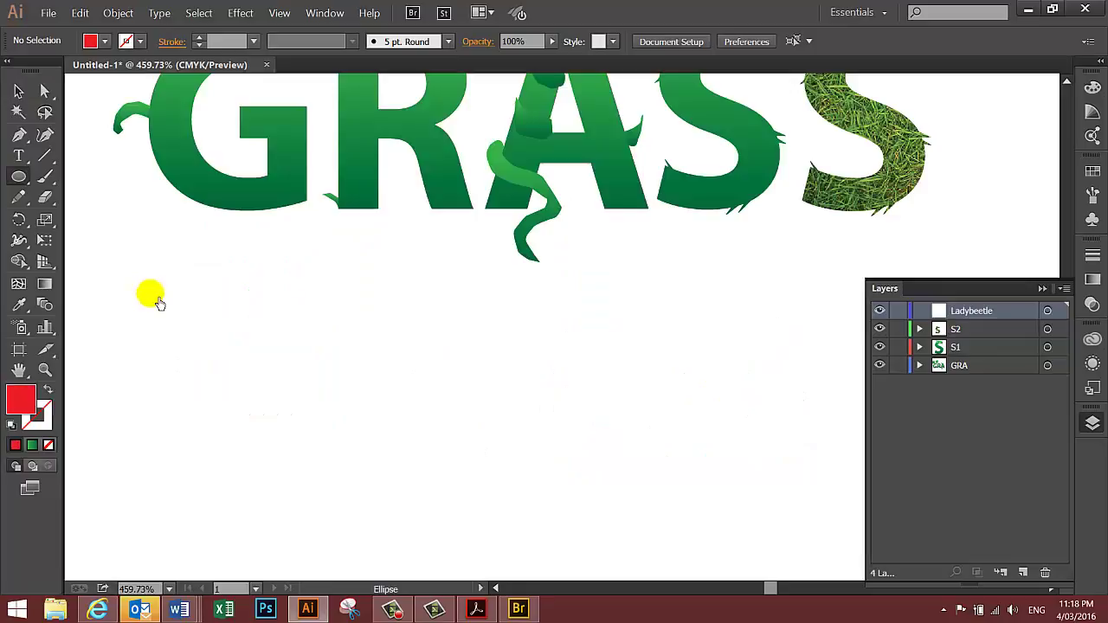
left_click_drag(152, 294, 320, 464)
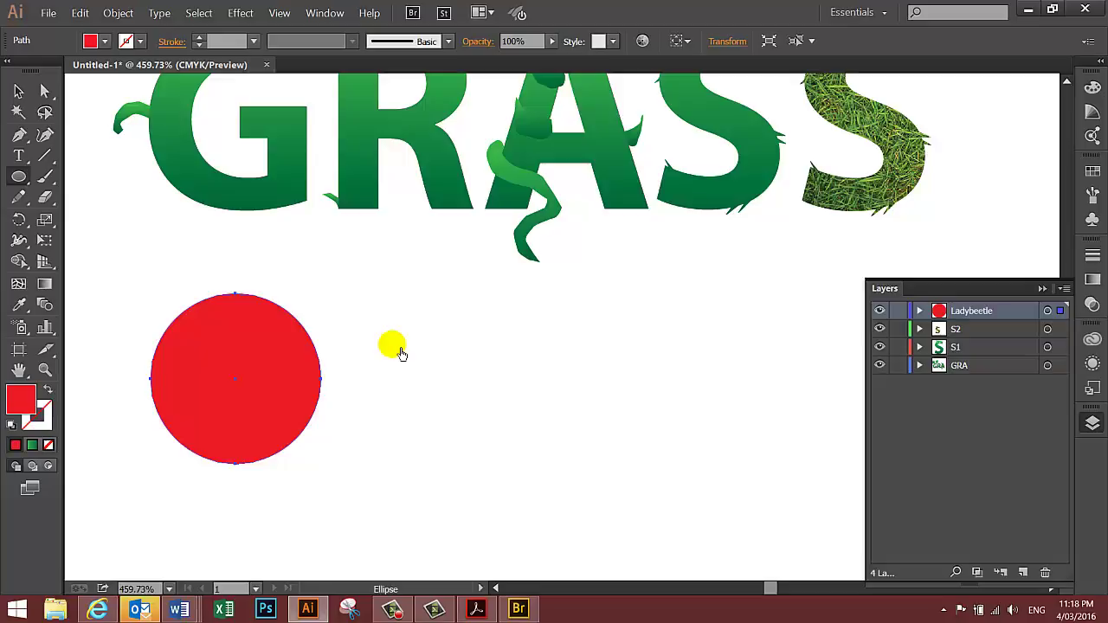
key("ctrl+v")
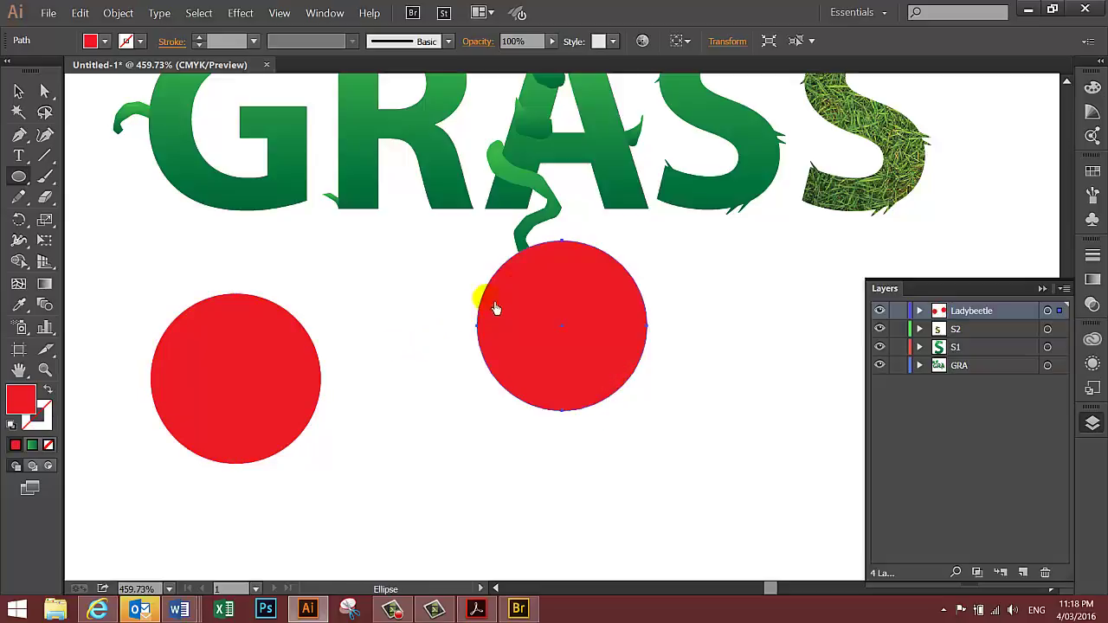
left_click(19, 92)
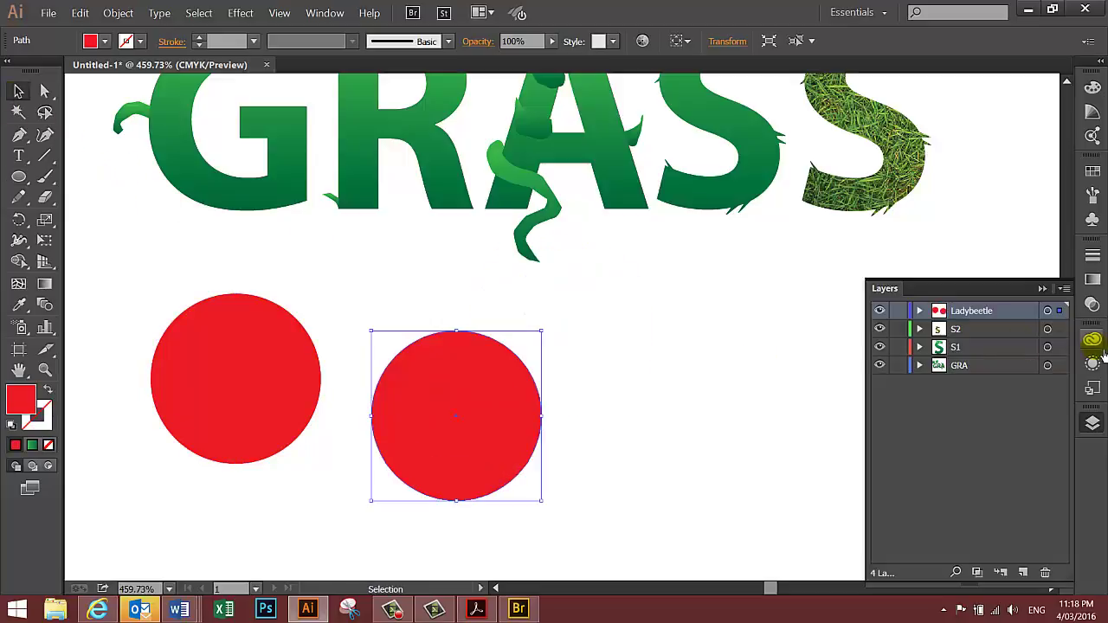
Step: Fill the copied circle with a linear gradient from red to white, with the red stop at location 9.85%
left_click(1092, 279)
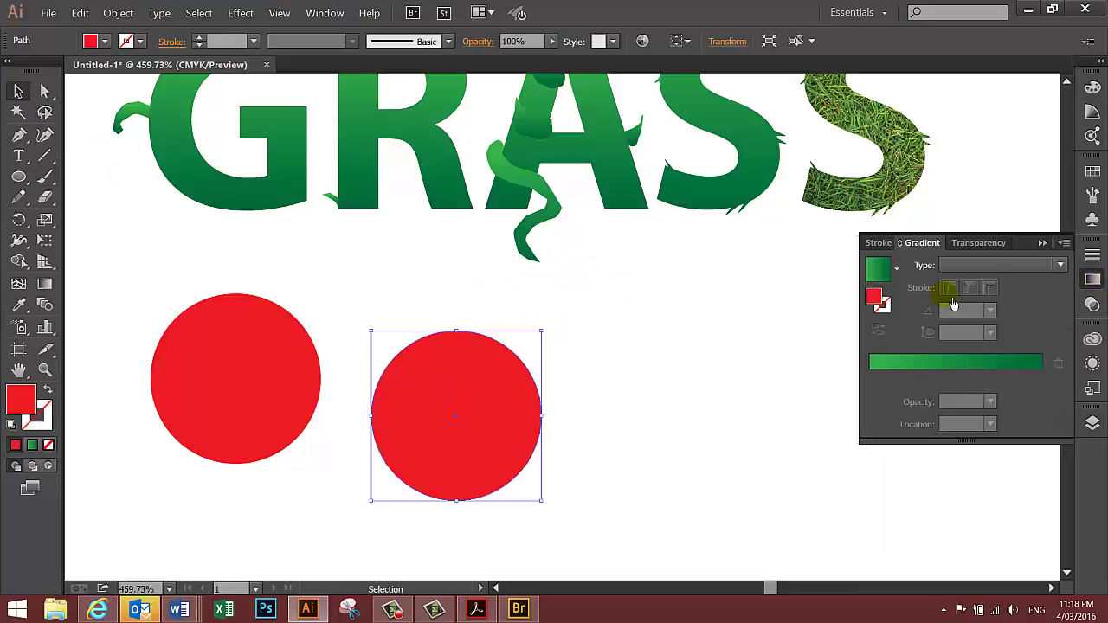
left_click(961, 268)
left_click(972, 285)
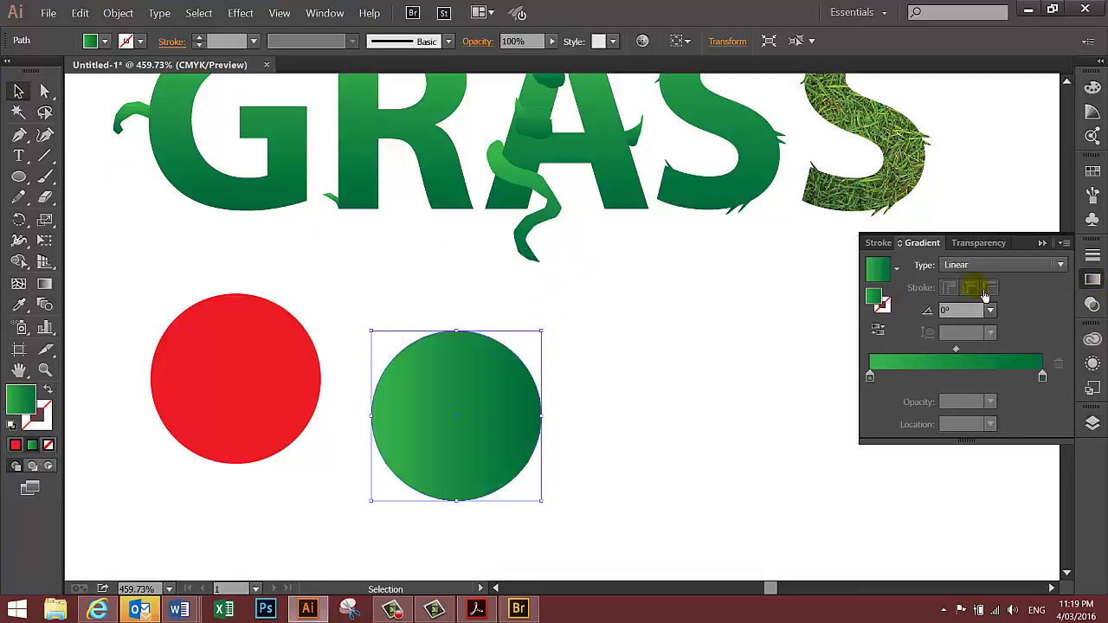
double_click(871, 378)
left_click(866, 431)
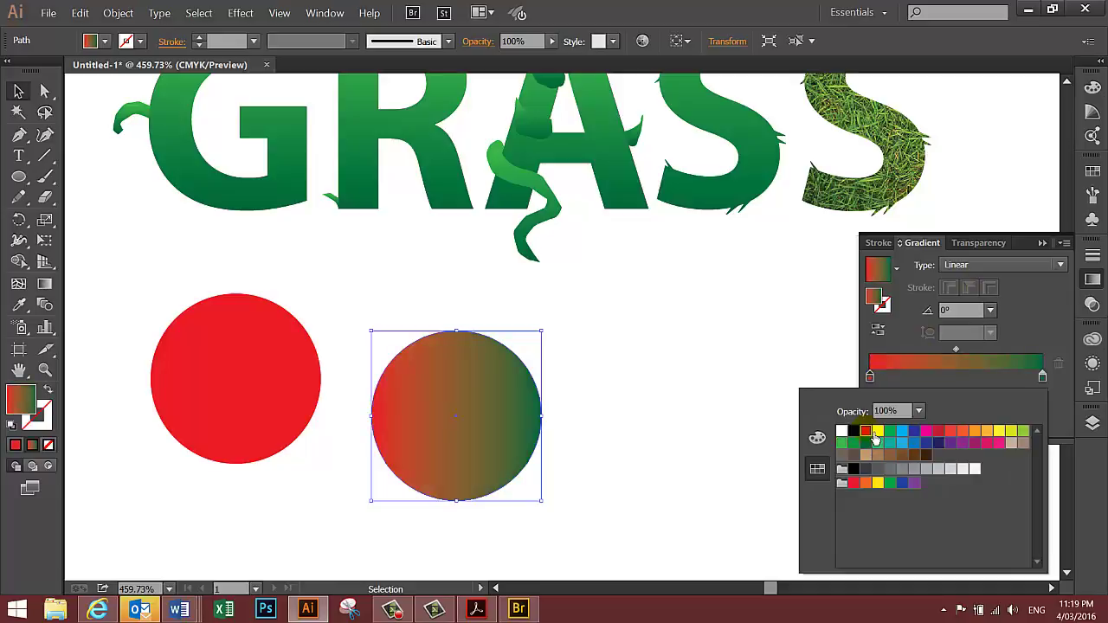
left_click(1044, 379)
left_click(853, 433)
left_click(452, 408)
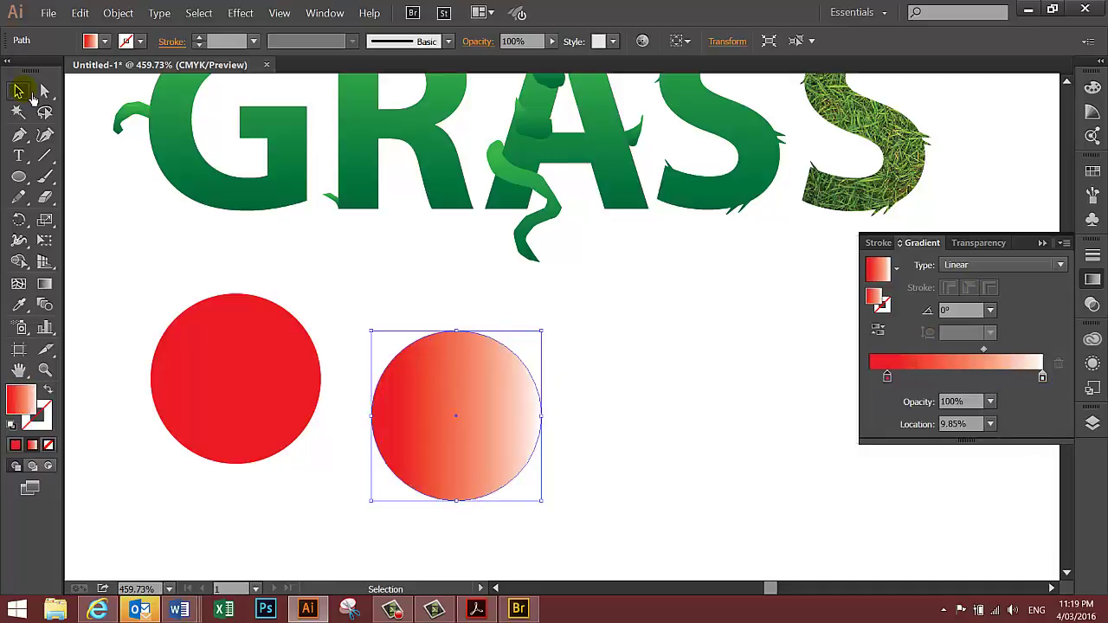
Step: Overlap the gradient circle with the upper part of the red circle and reduce both to their overlap with Pathfinder Intersect
left_click_drag(478, 403, 255, 292)
left_click(323, 15)
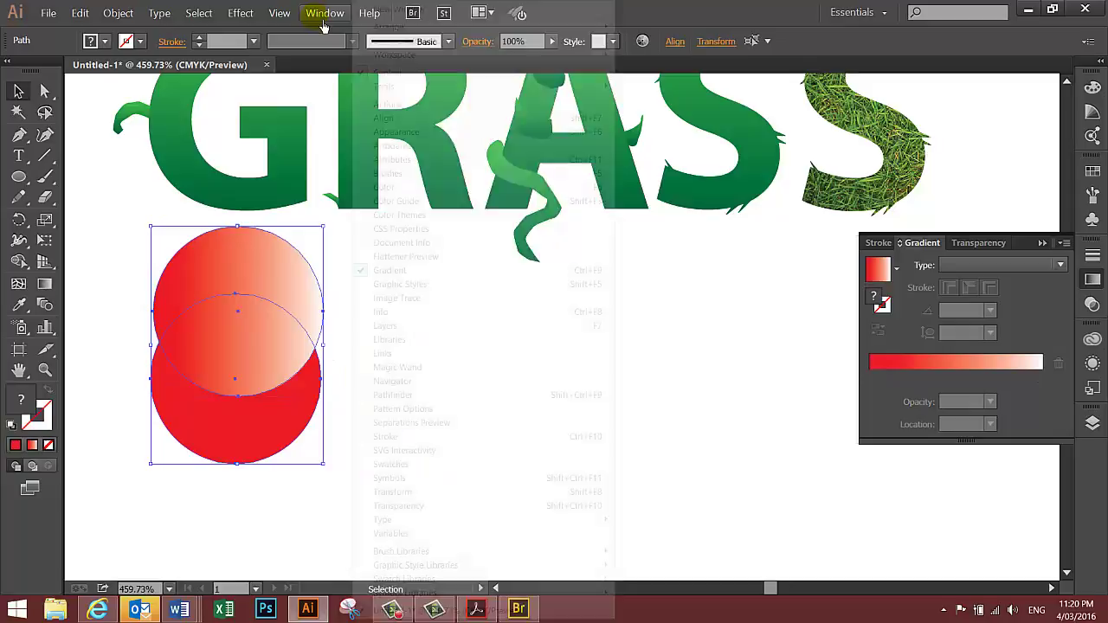
left_click(392, 397)
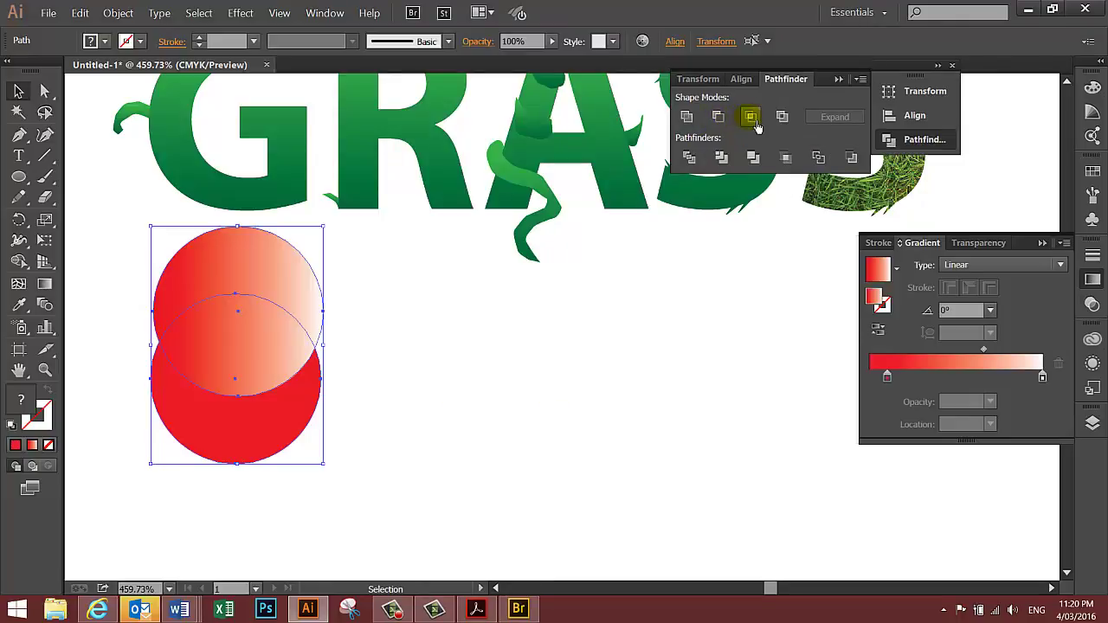
left_click(748, 120)
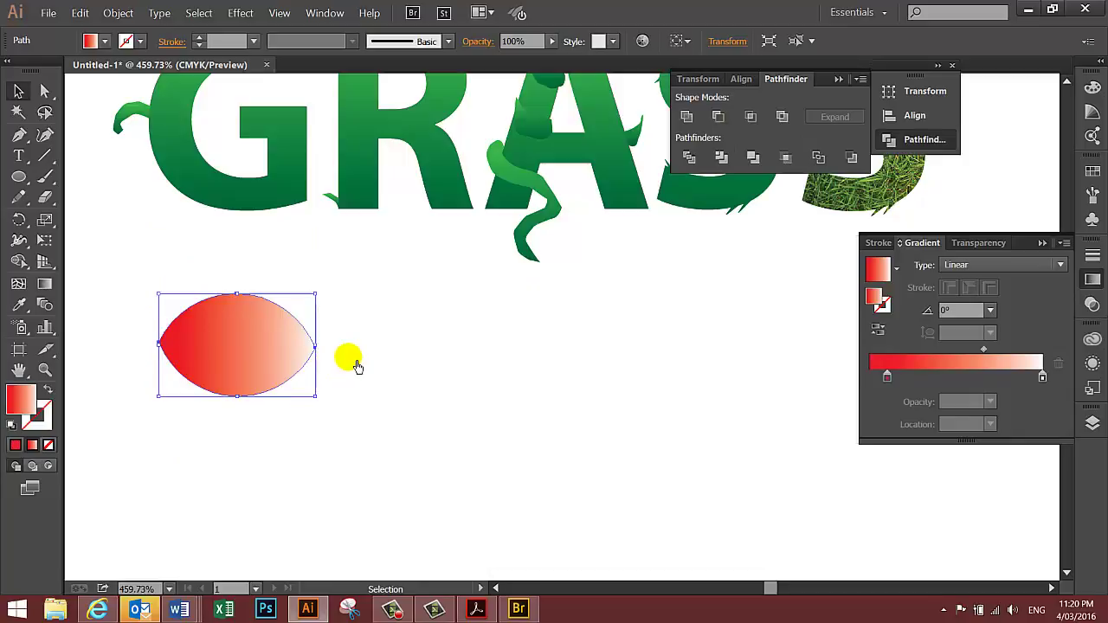
Step: Paste another red circle and place it to the right of the gradient lens shape
left_click(509, 374)
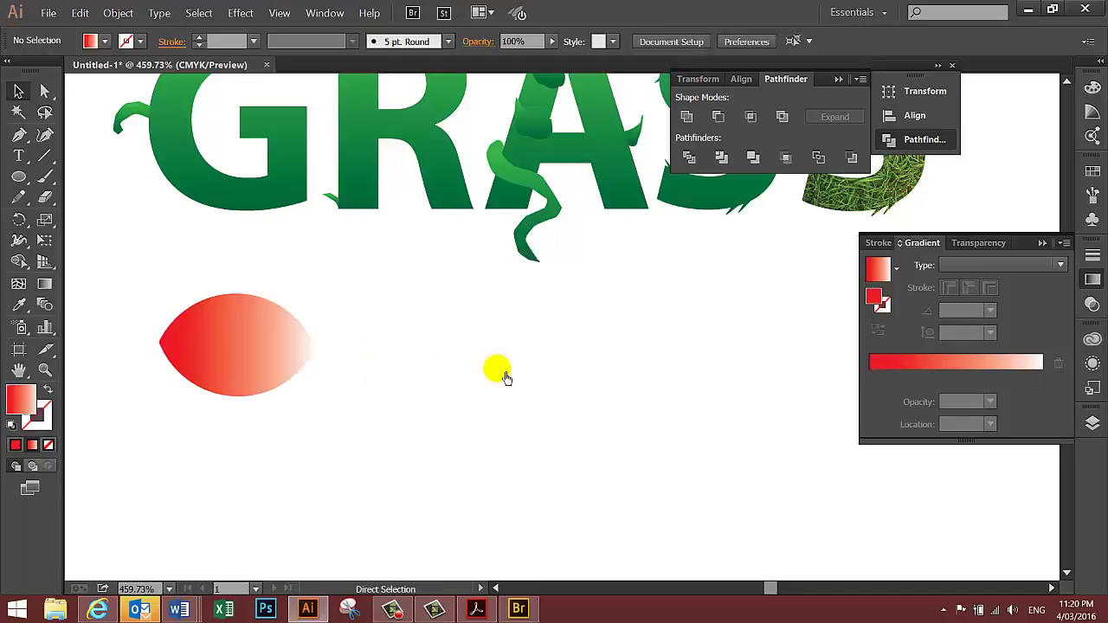
key("ctrl+v")
left_click_drag(554, 320, 451, 386)
Step: Position the gradient lens over the upper part of the red circle and bring it to the front as a highlight
left_click(273, 308)
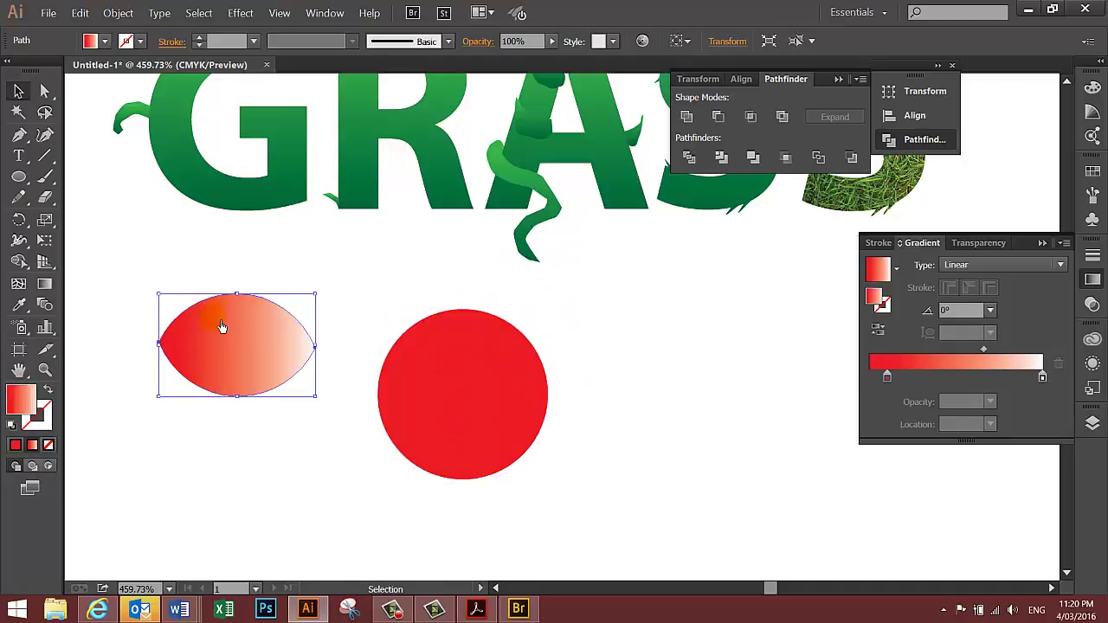
left_click_drag(221, 326, 447, 342)
left_click(137, 15)
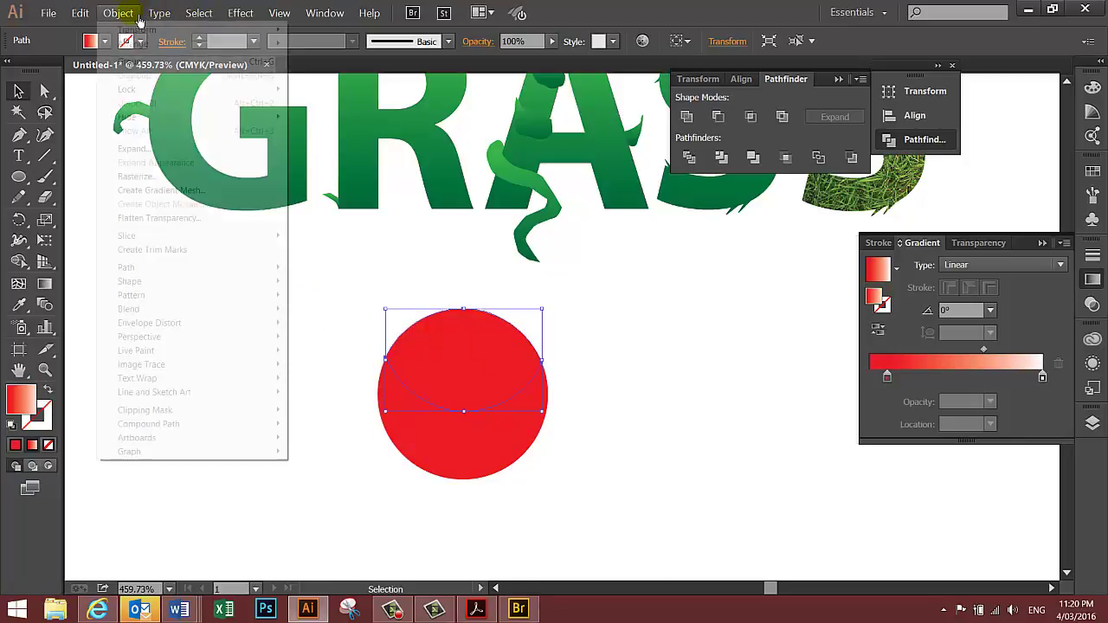
left_click(329, 44)
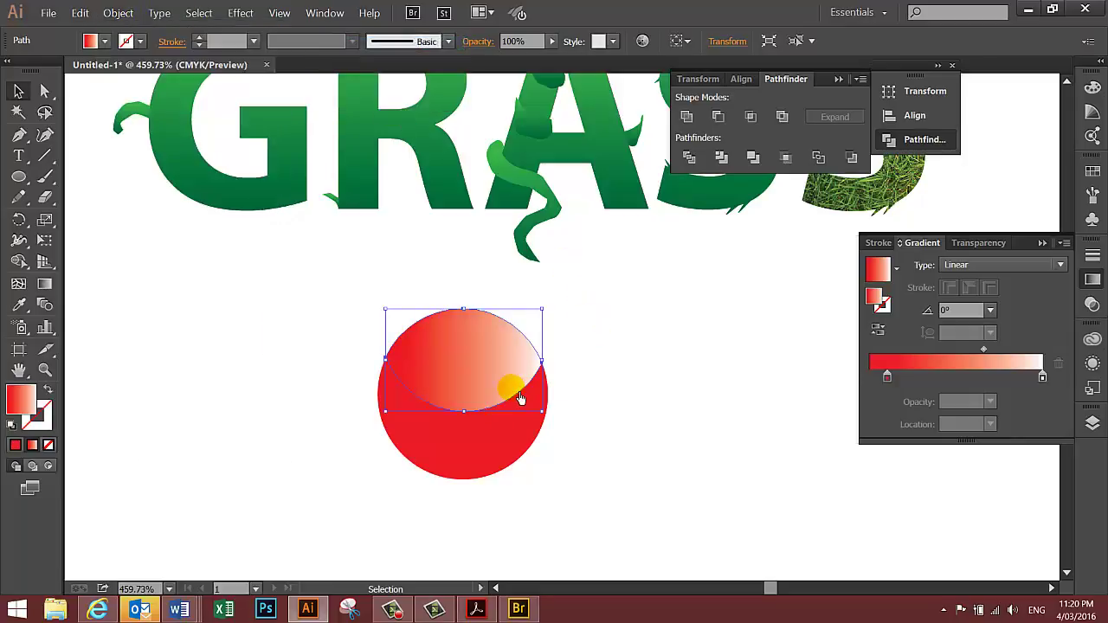
left_click(707, 404)
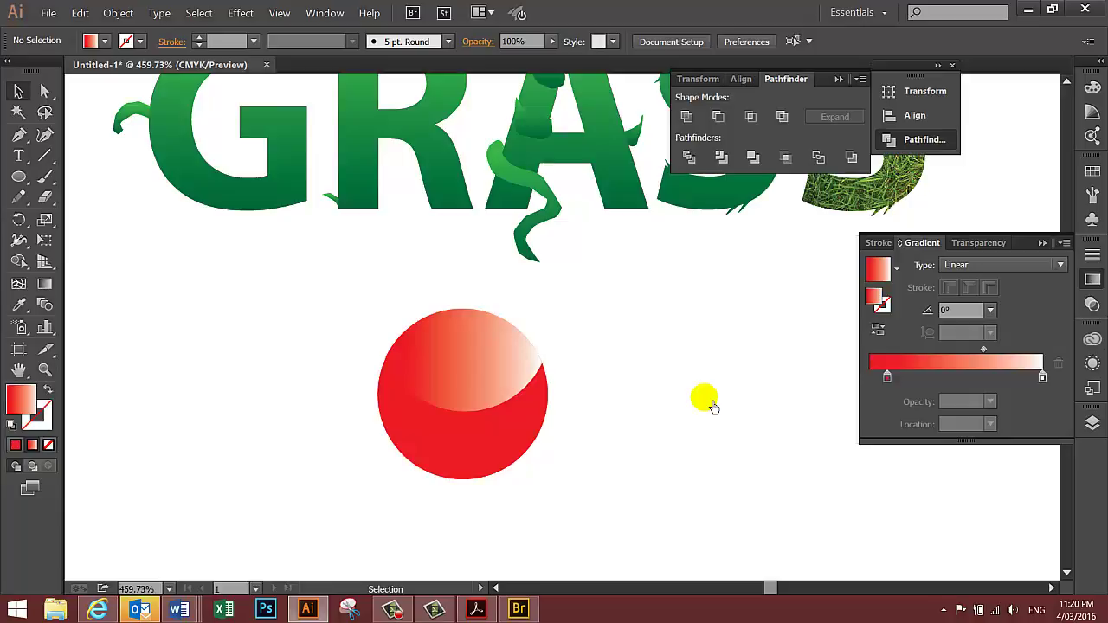
Step: Paste one more red circle and place it to the right of the highlighted circle
key("ctrl+v")
left_click_drag(643, 355, 755, 432)
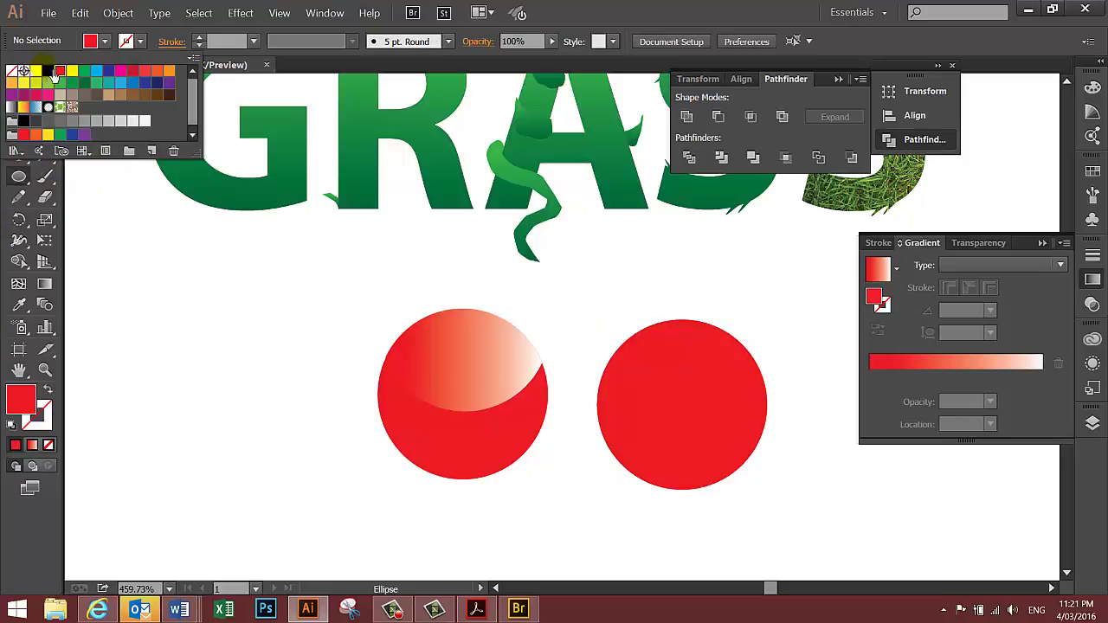
Step: Draw five small circles with white fill and 1 pt black stroke, four around the plain red circle's edge and one near its centre
left_click(37, 71)
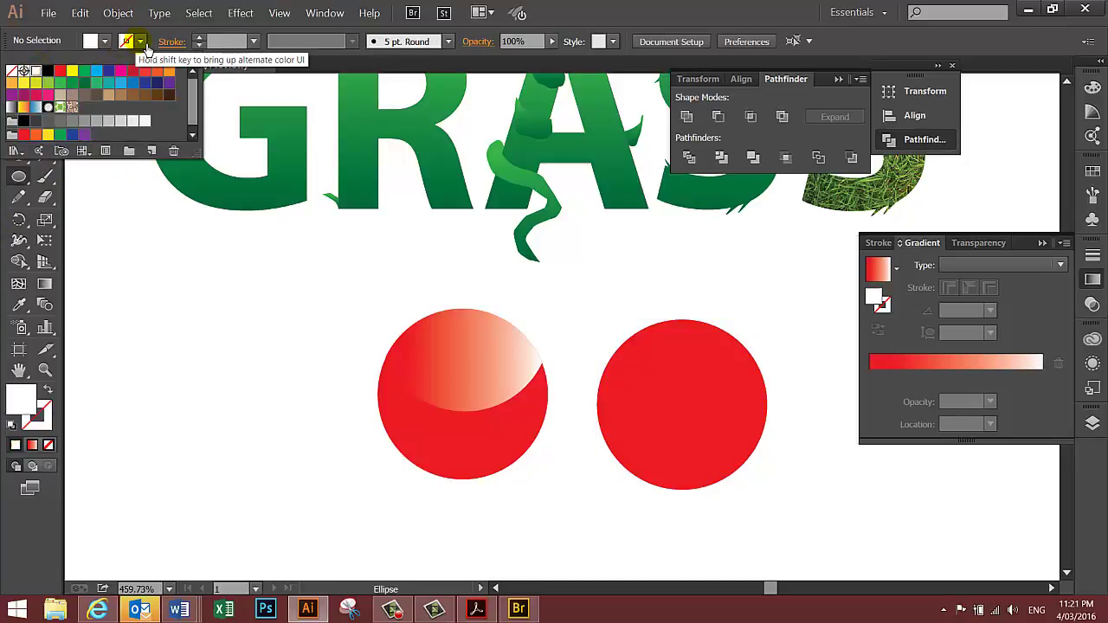
left_click(142, 41)
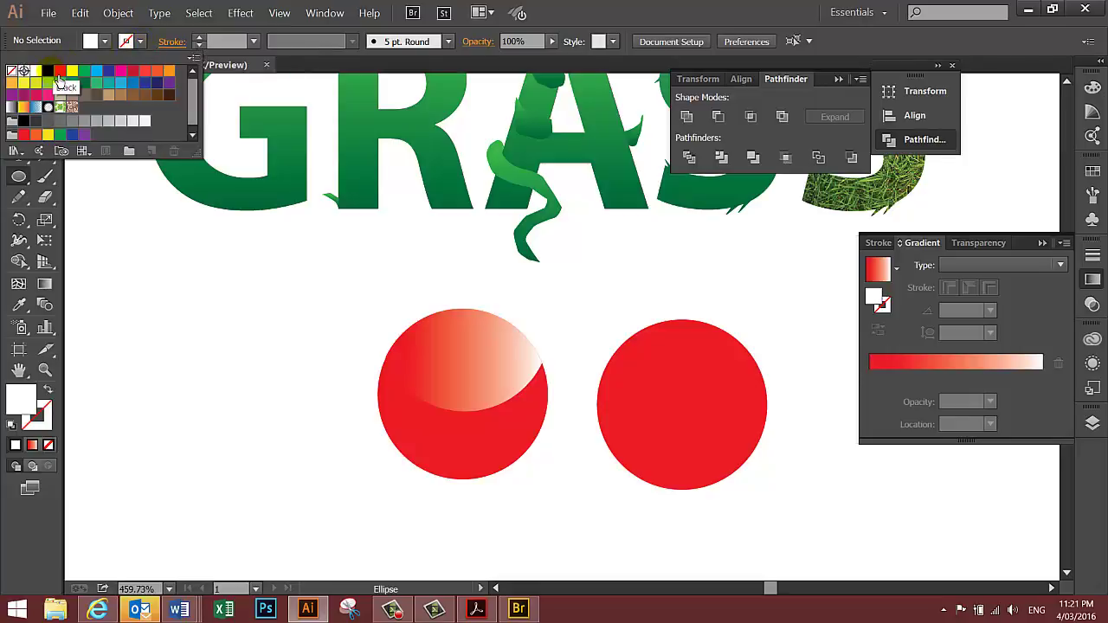
left_click(48, 70)
left_click(18, 176)
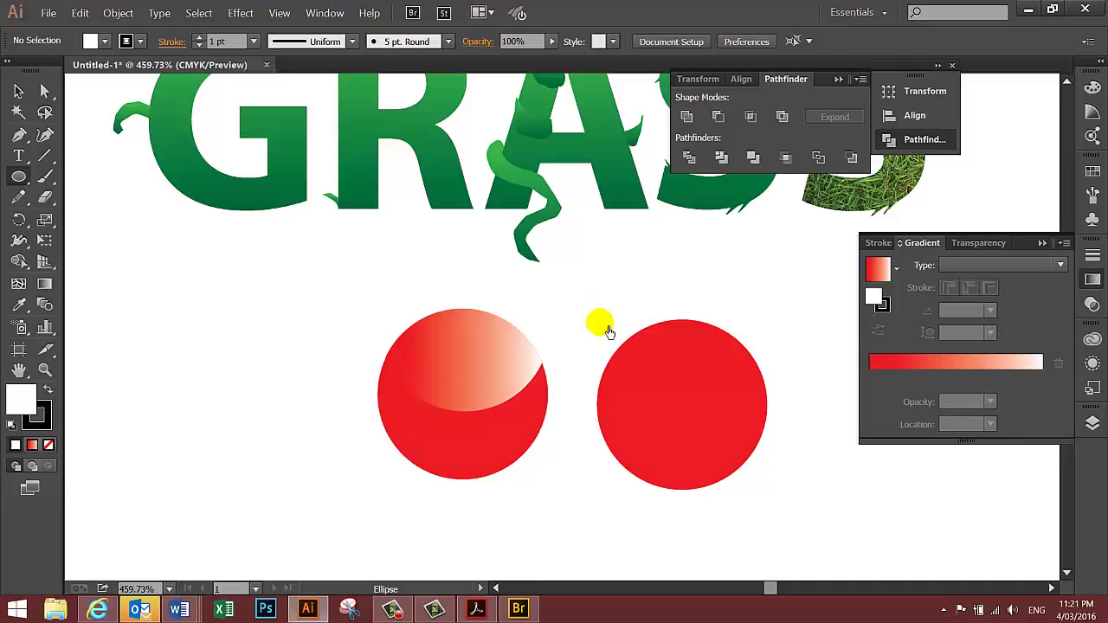
left_click_drag(609, 330, 646, 384)
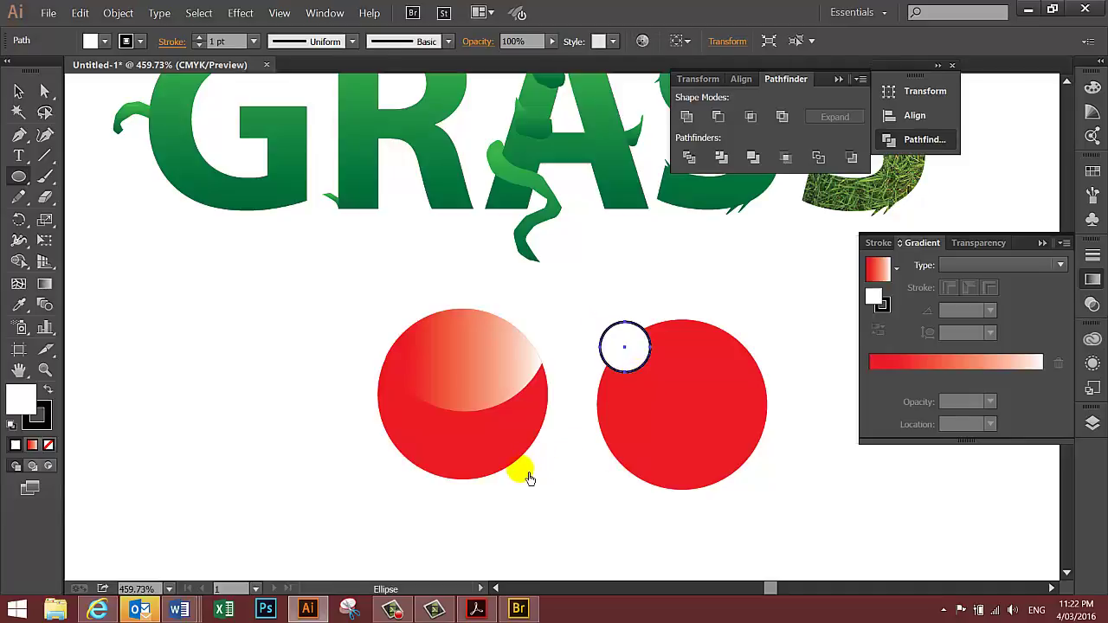
left_click(698, 456)
left_click_drag(593, 442, 637, 487)
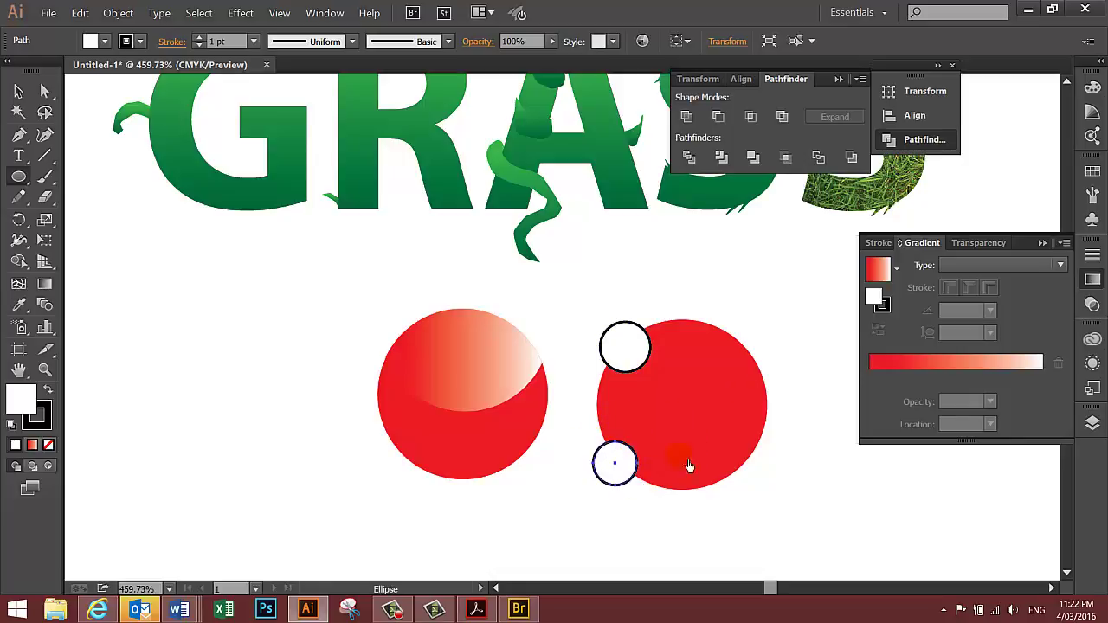
left_click_drag(695, 414, 711, 419)
left_click_drag(718, 314, 766, 364)
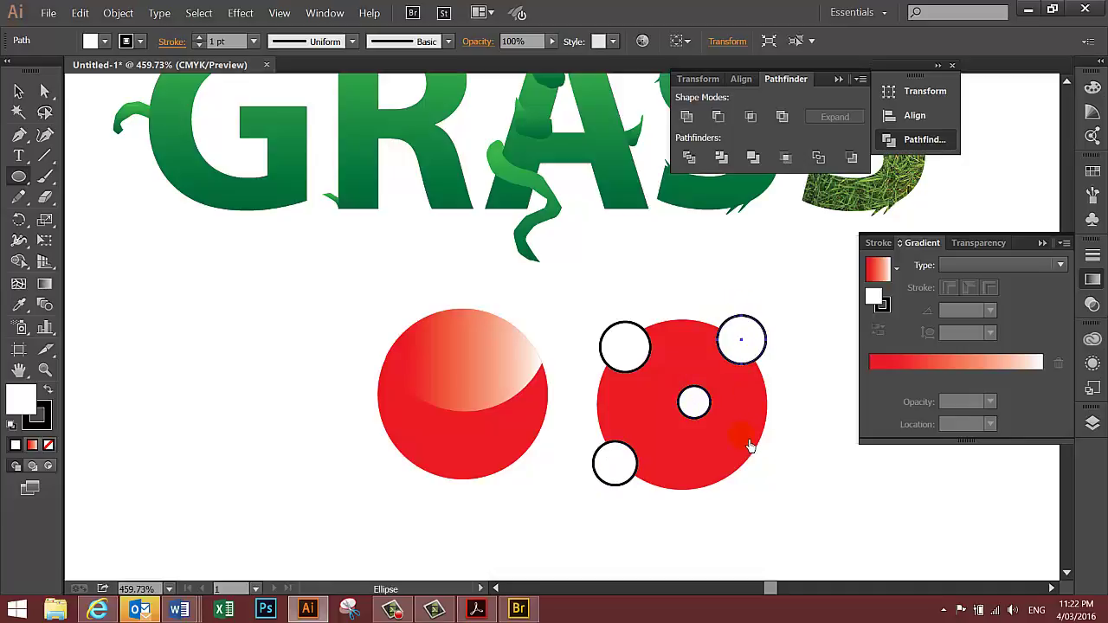
left_click_drag(779, 485, 783, 474)
Step: Shift the lower-right and upper-right small circles inward so they overlap the red circle more
key("v")
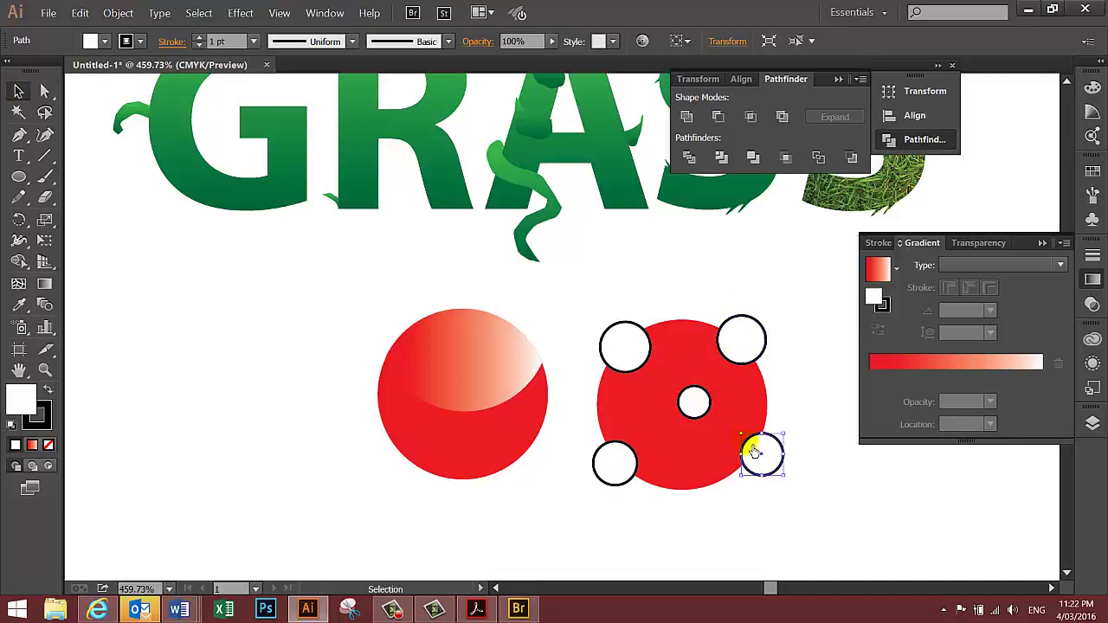
left_click(741, 443)
left_click_drag(742, 443, 728, 437)
left_click_drag(733, 349, 724, 381)
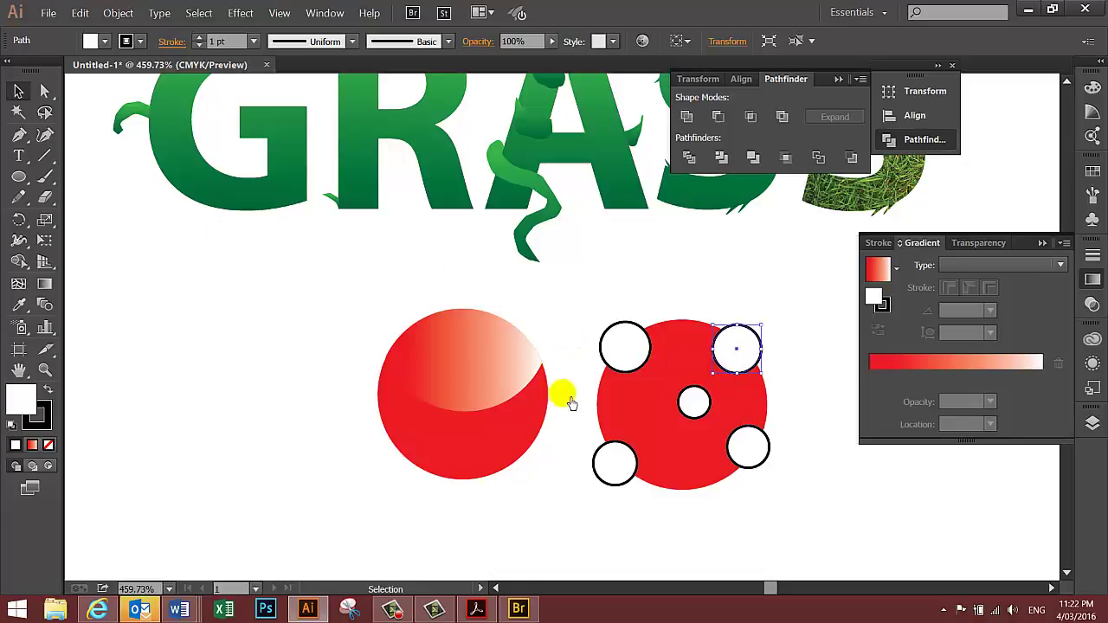
Step: Bring the plain red circle to the front of the small white circles
left_click(605, 419)
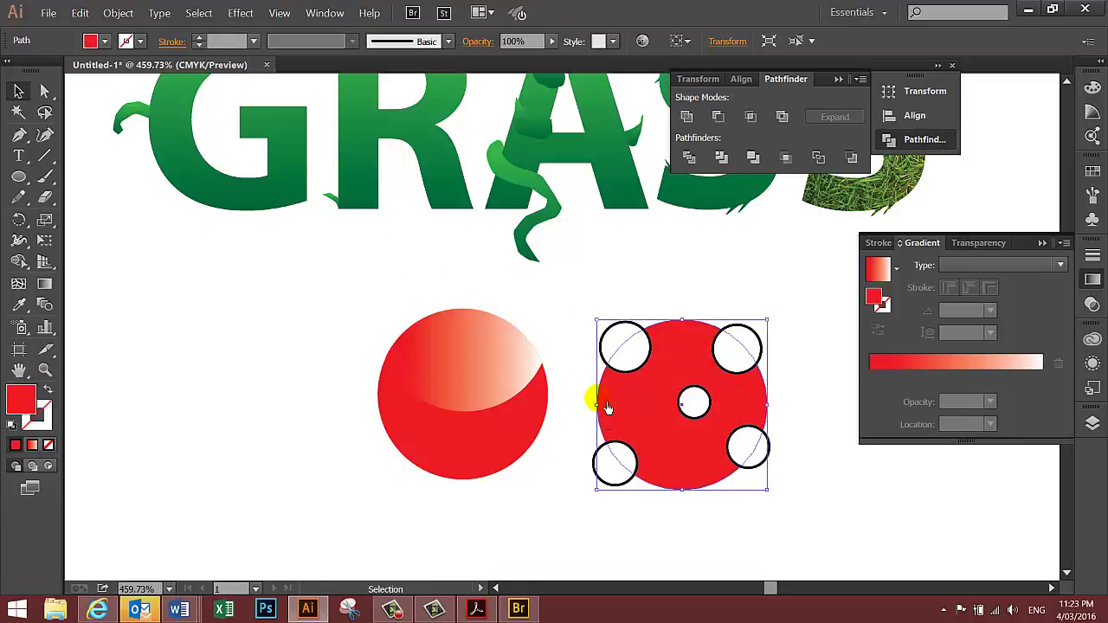
left_click(118, 13)
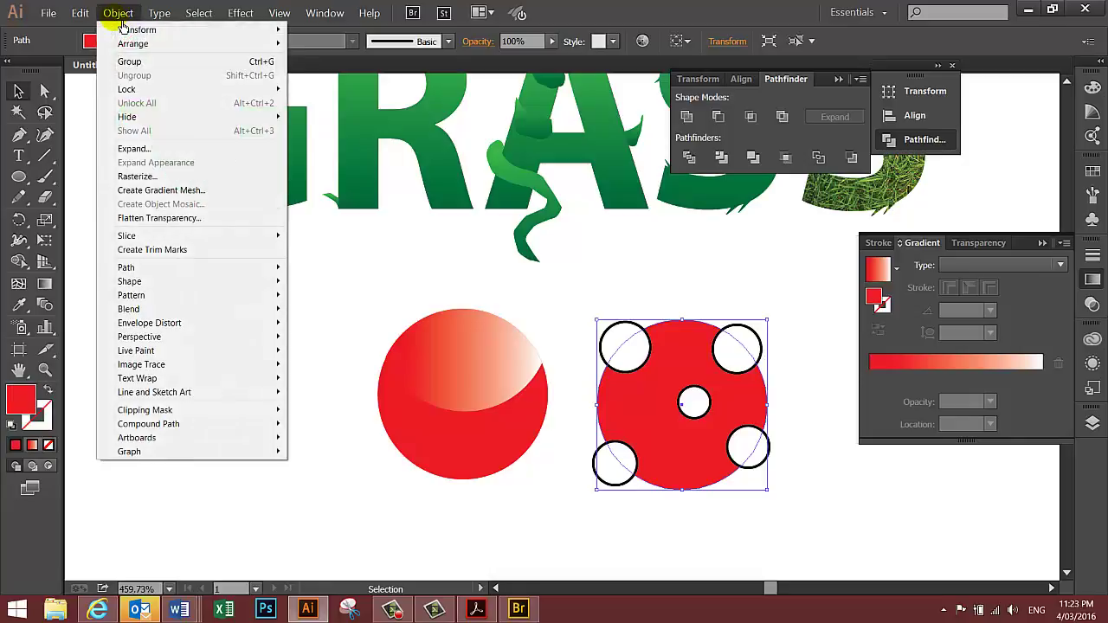
mouse_move(130, 43)
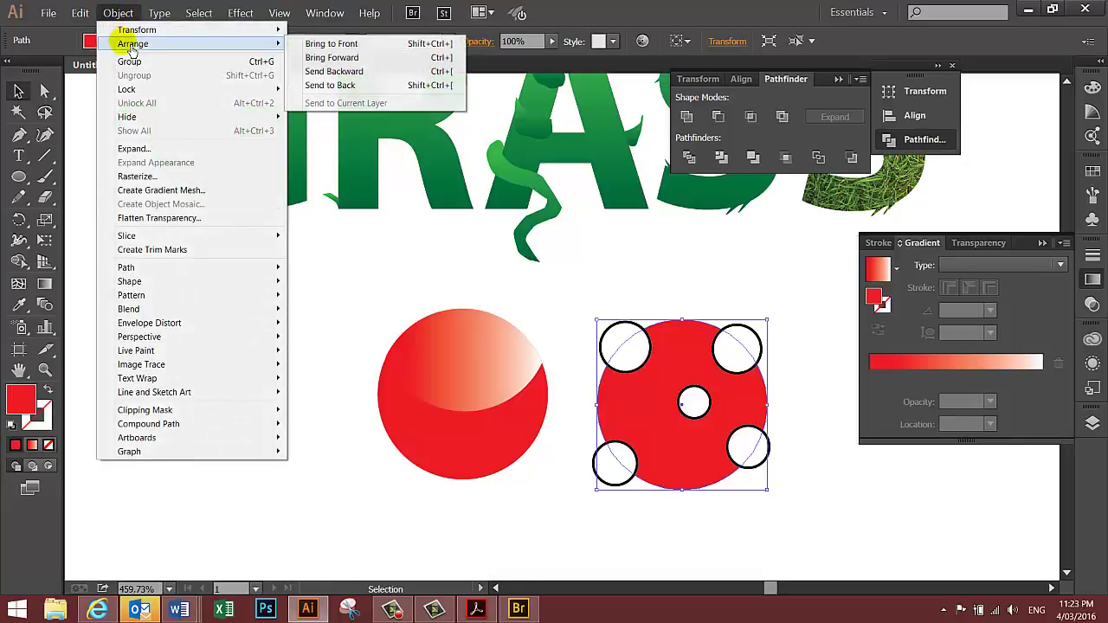
left_click(346, 42)
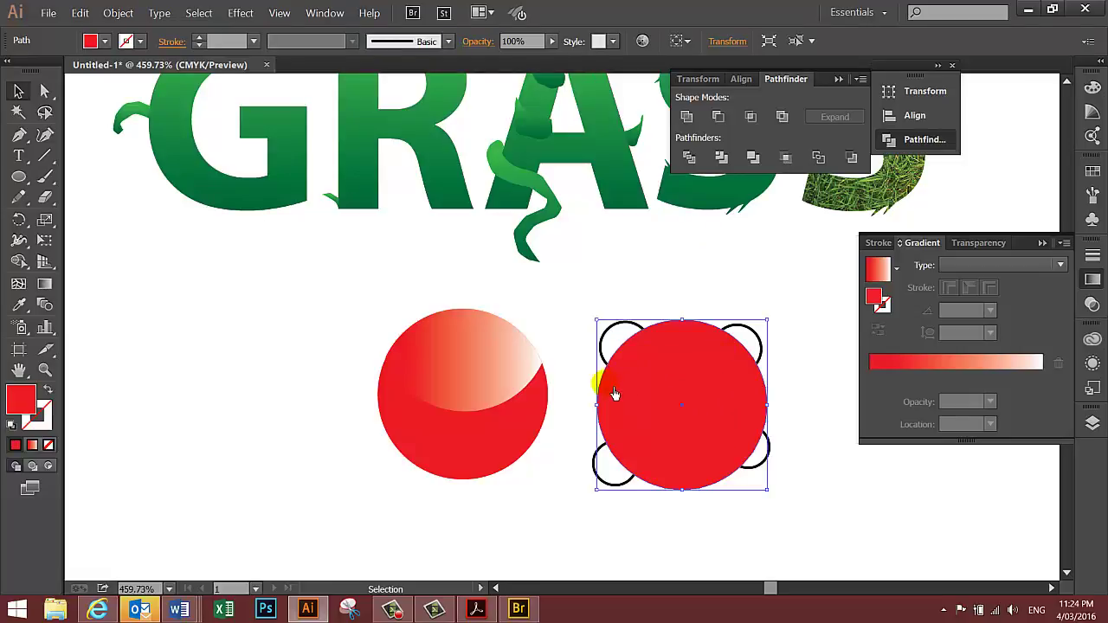
Step: Intersect the red circle with the lower-left small circle using Pathfinder, keeping only their overlap
left_click(603, 467, "shift")
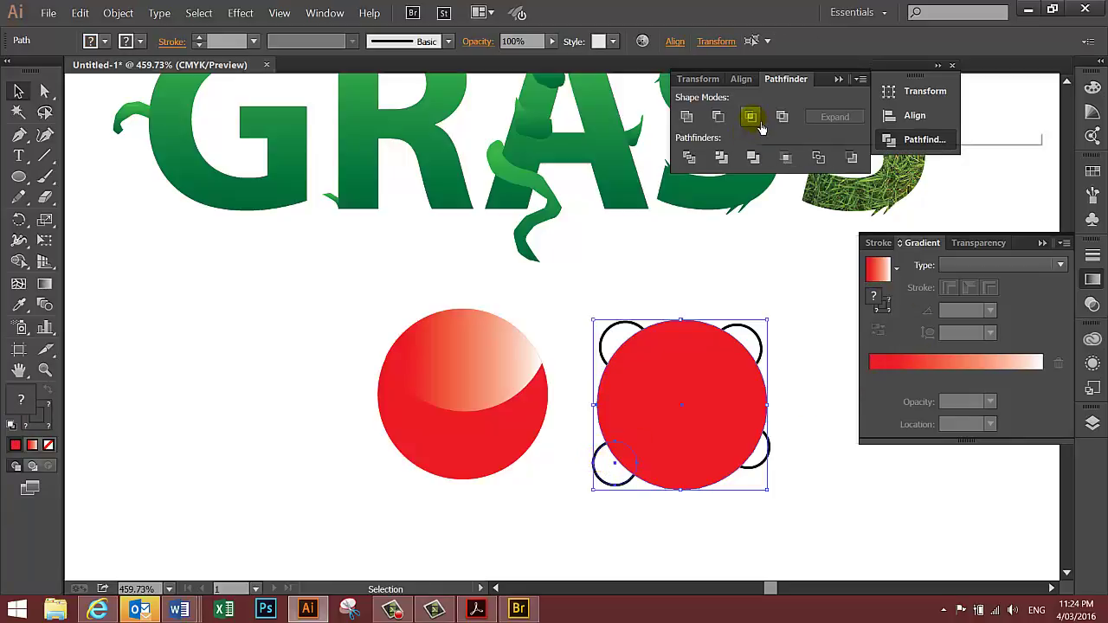
left_click(760, 125)
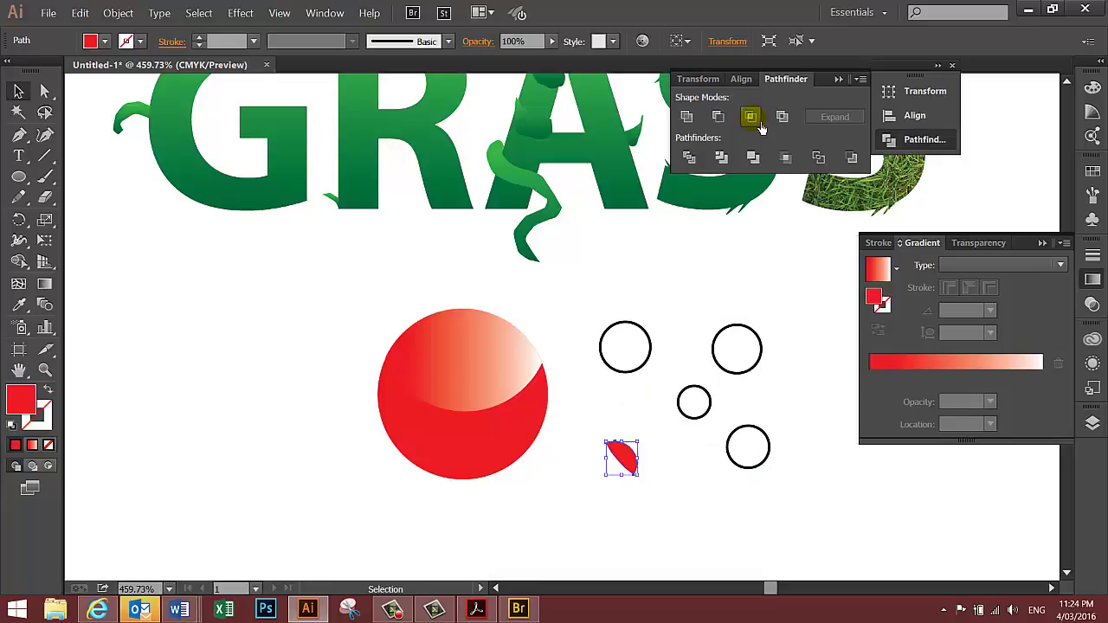
key("a")
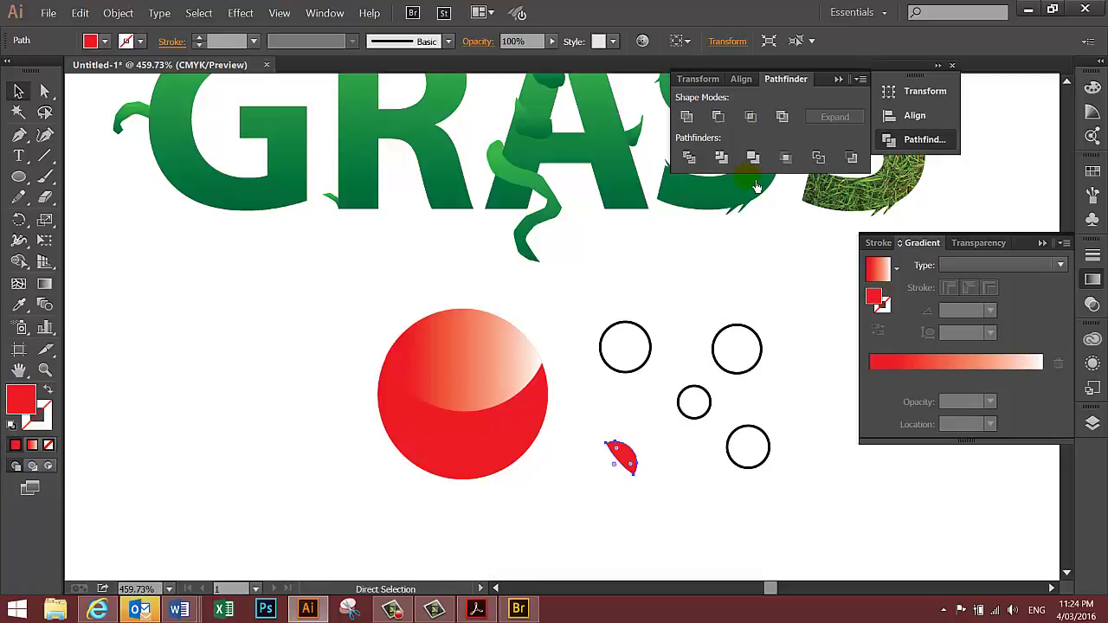
Step: Paste a copy of the red circle over the small circles and intersect it with the upper-left small circle using Pathfinder
key("v")
key("ctrl+v")
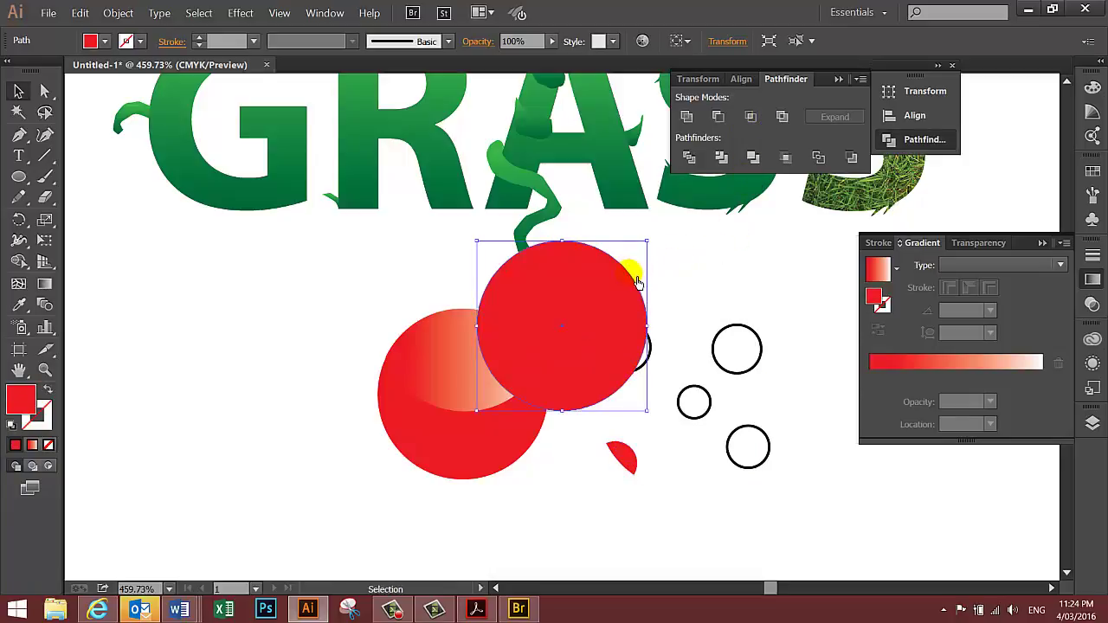
left_click_drag(636, 282, 760, 366)
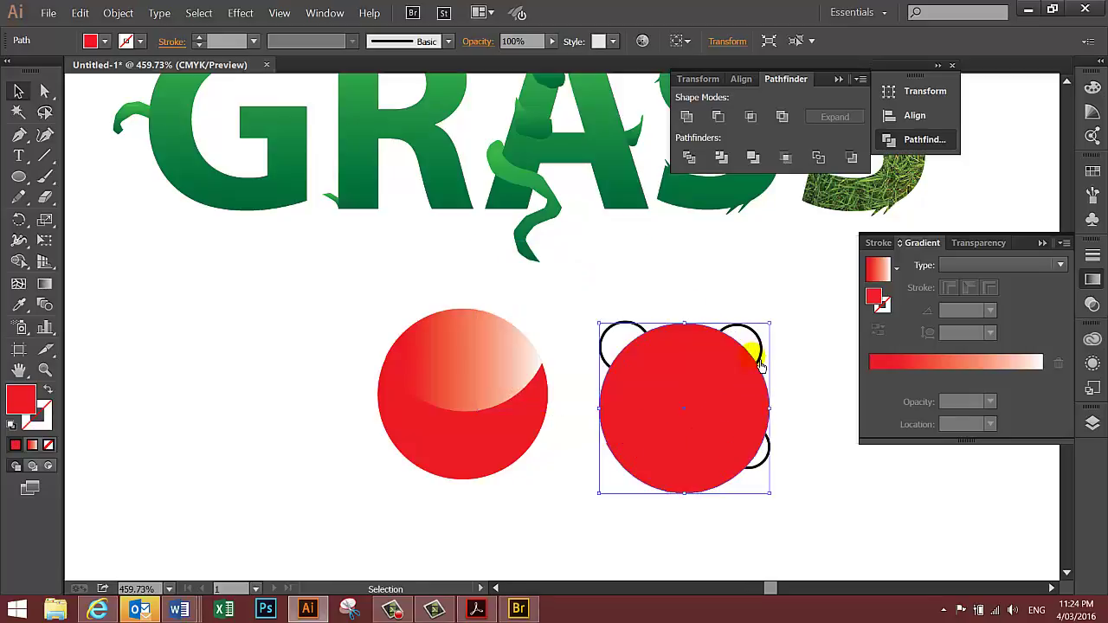
left_click(654, 342, "shift")
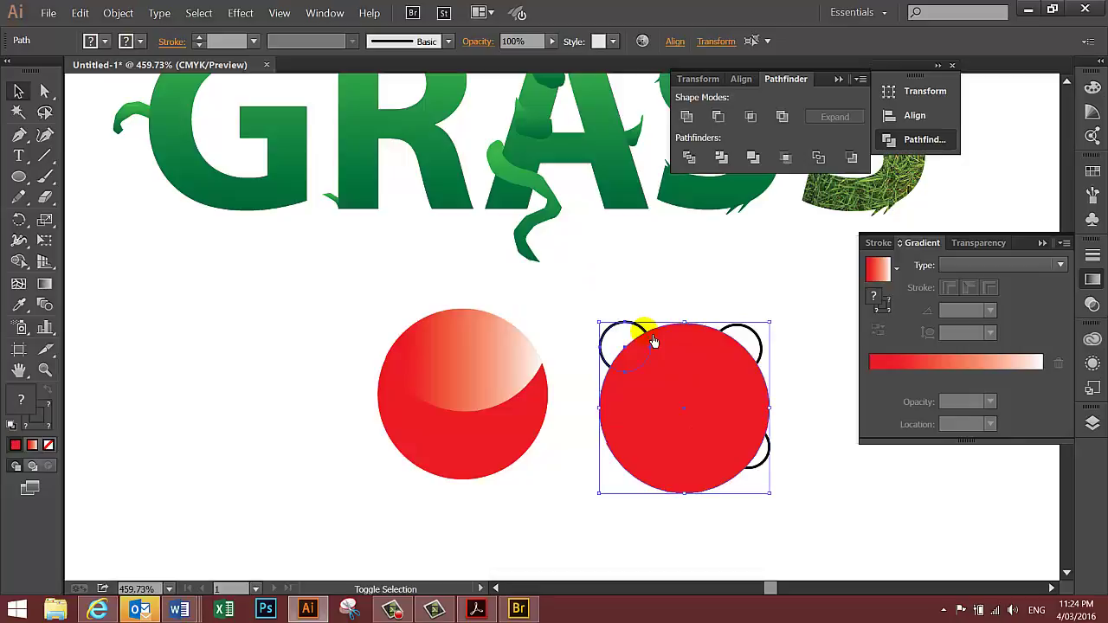
left_click(760, 128)
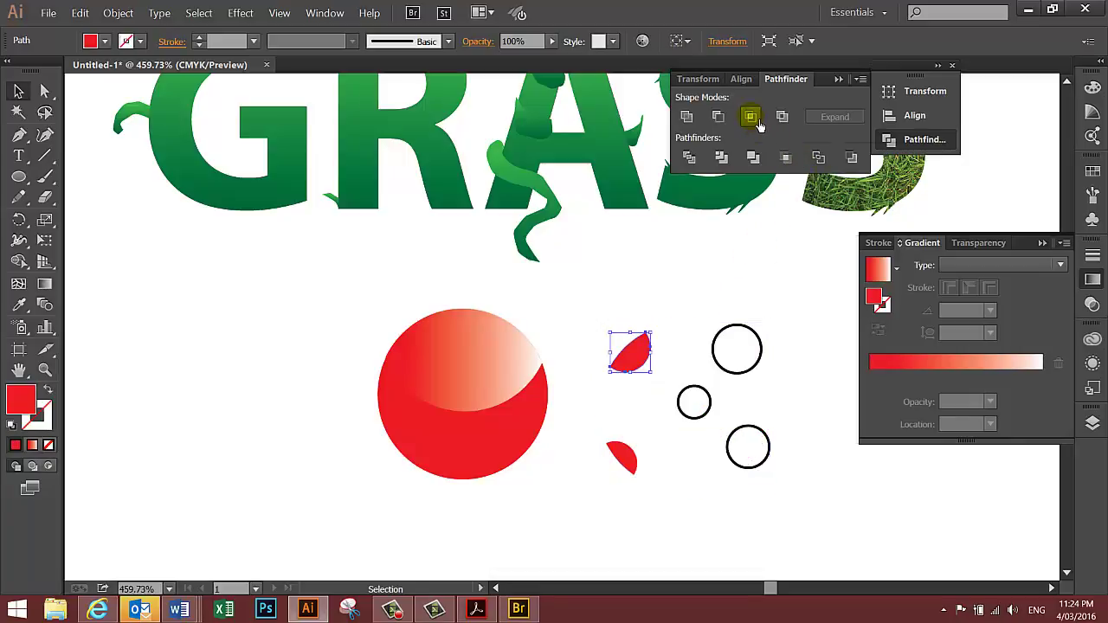
Step: Paste another red circle over the small circles and keep only its overlap with the upper-right small circle
key("ctrl+v")
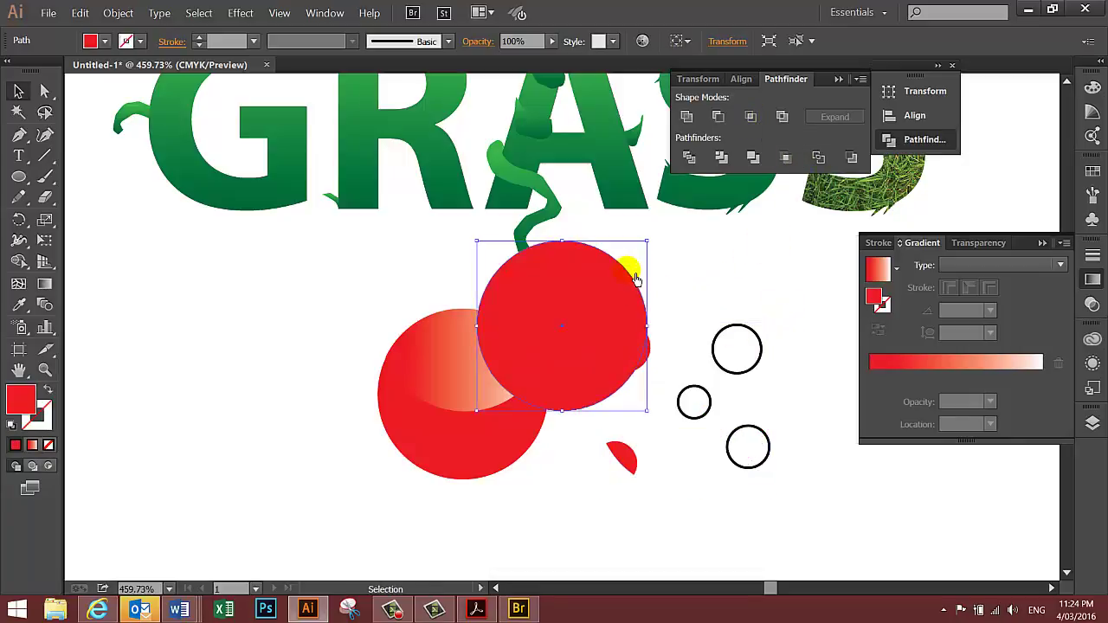
left_click_drag(636, 270, 753, 357)
left_click(760, 351, "ctrl")
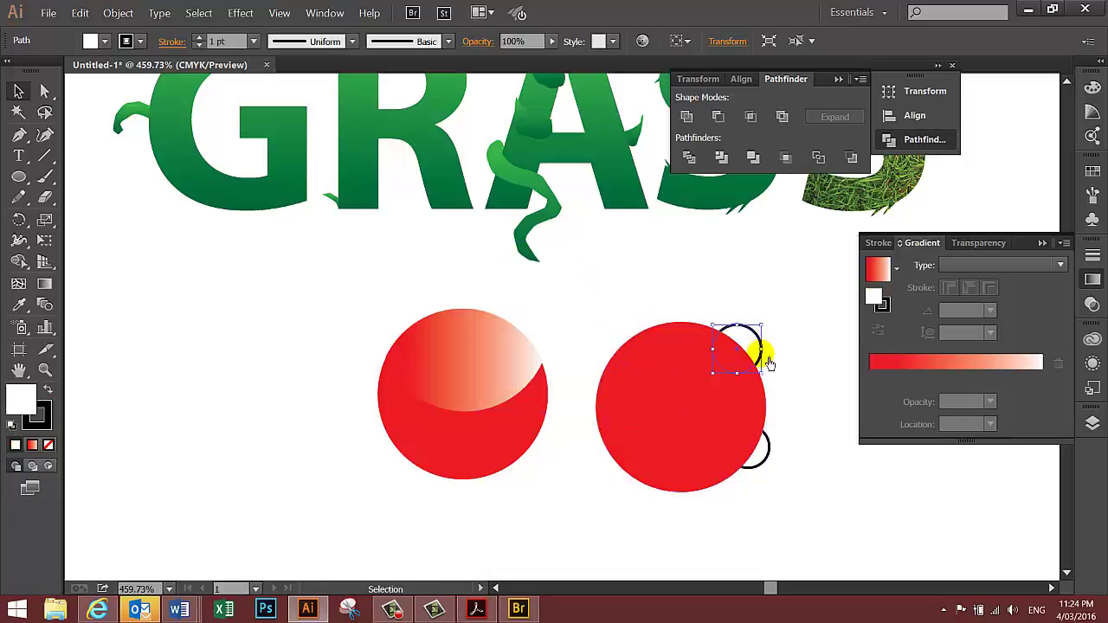
left_click(759, 378, "shift")
left_click(751, 116)
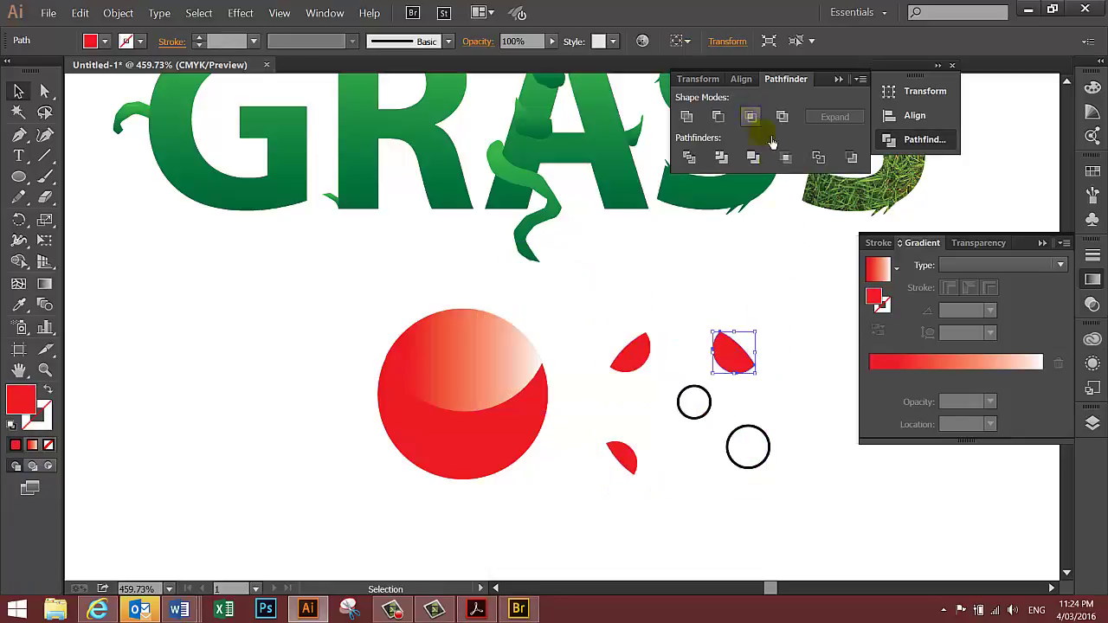
Step: Paste one more red circle in the same place and intersect it with the lower-right small circle
left_click(785, 373)
key("ctrl+v")
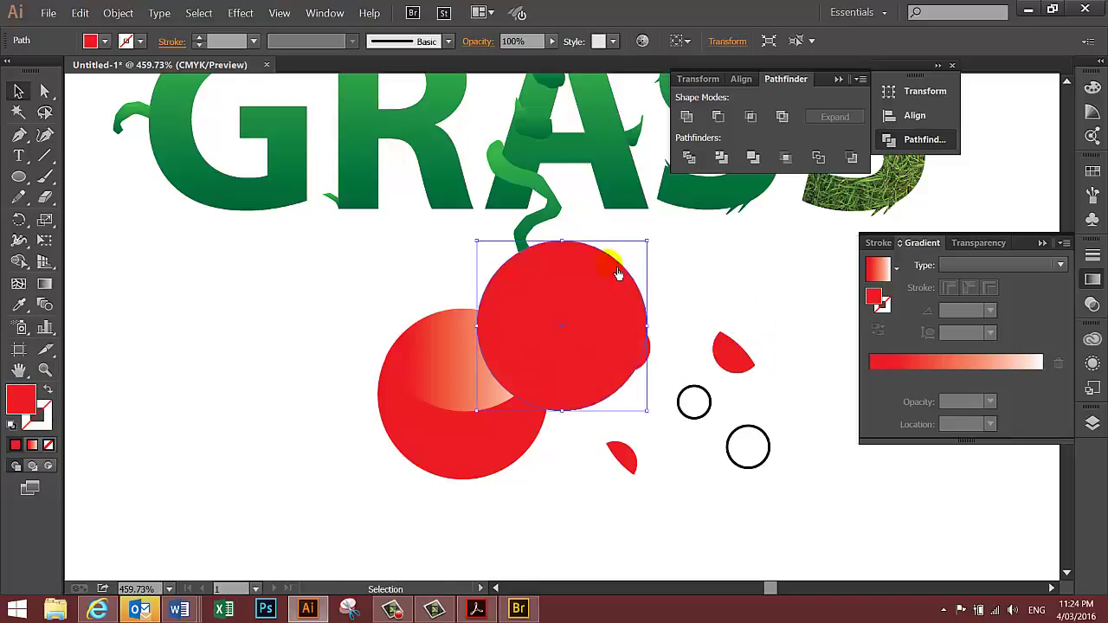
left_click_drag(624, 270, 752, 357)
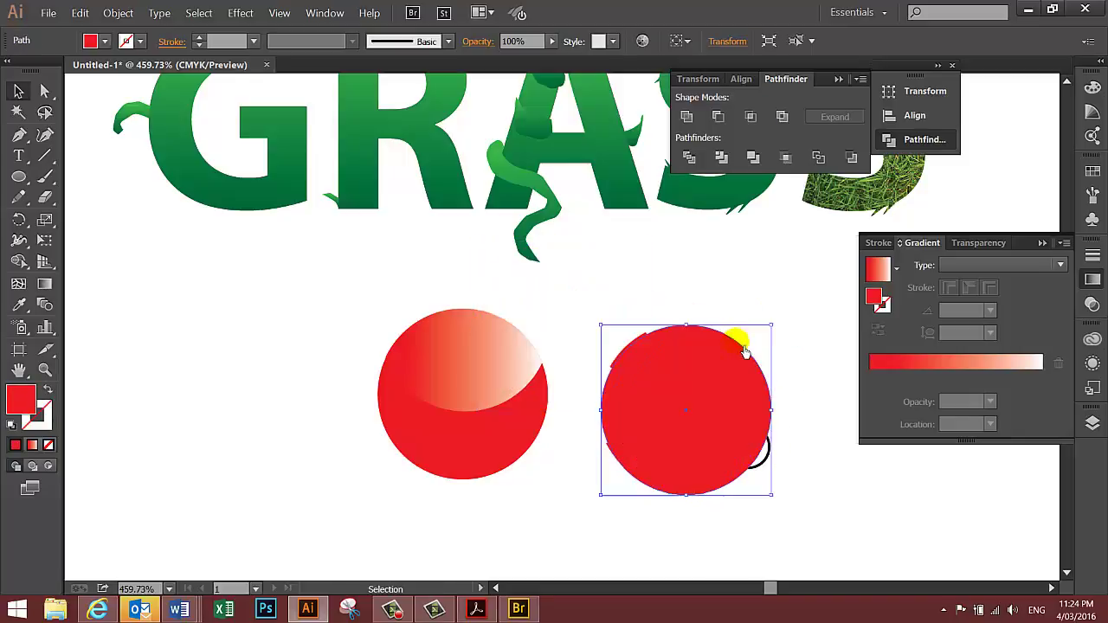
left_click(751, 116)
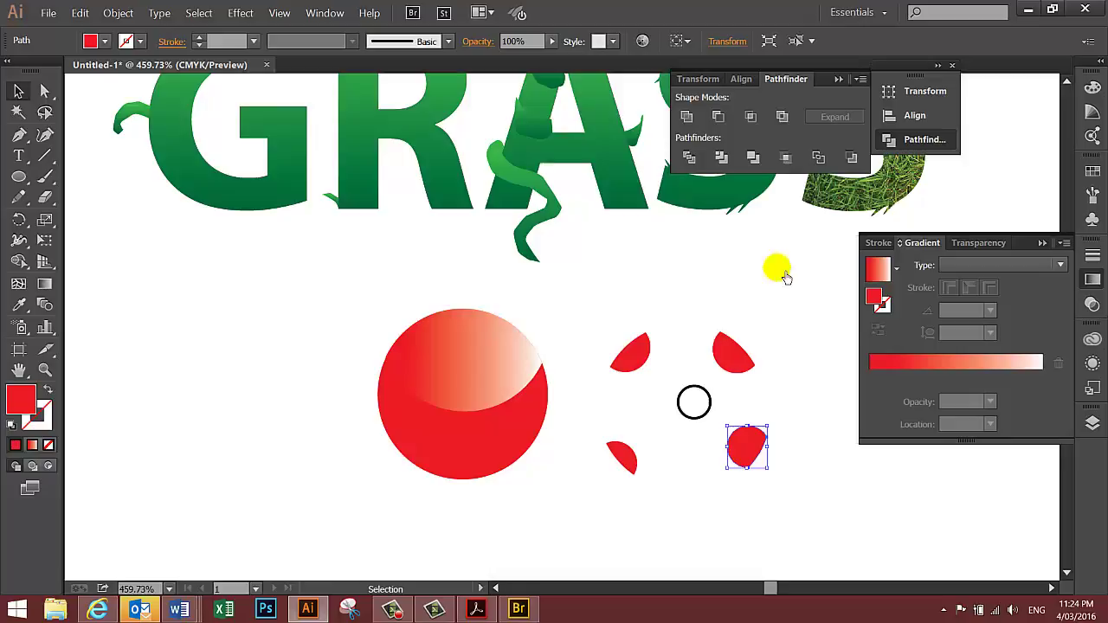
Step: Fill all five spots with a linear gradient from red to black, moving the red stop to the start and the midpoint to 22.85%
left_click(742, 400)
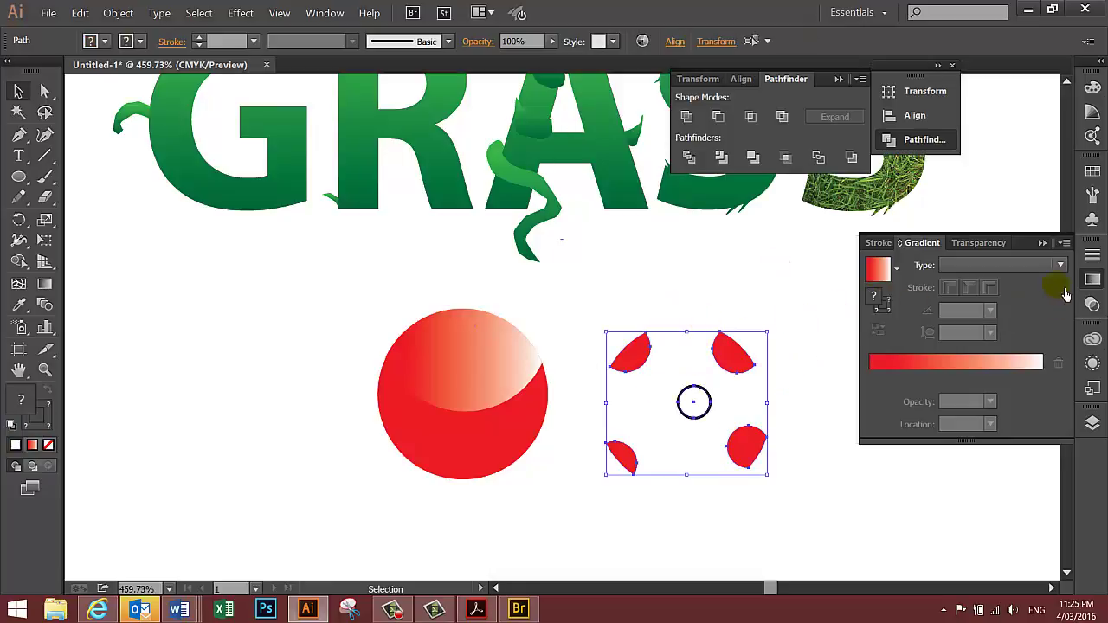
left_click(1062, 267)
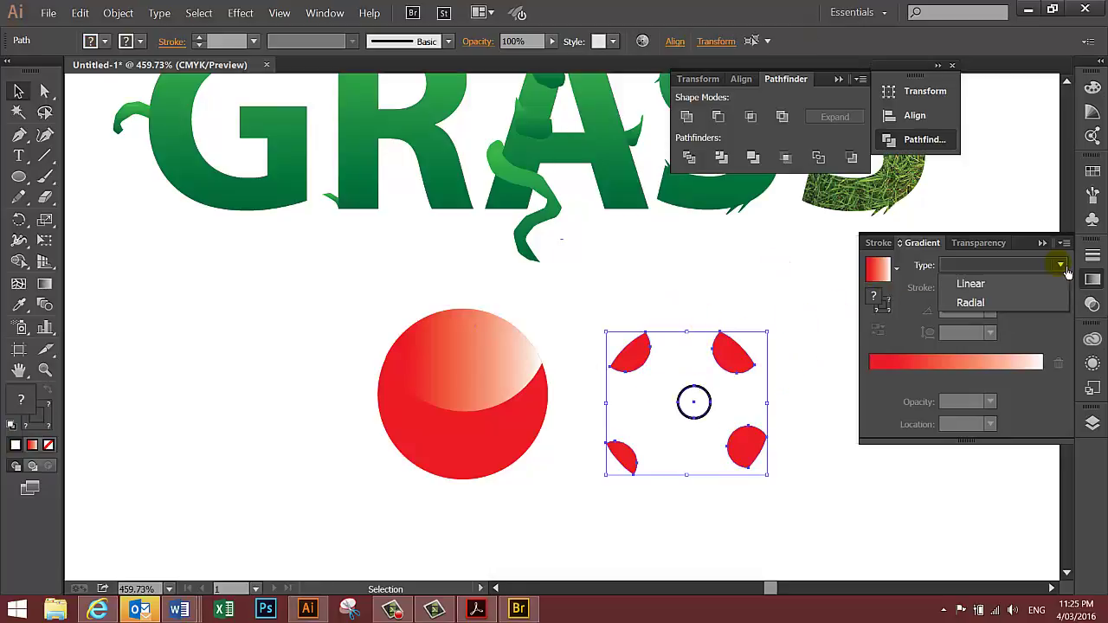
left_click(998, 290)
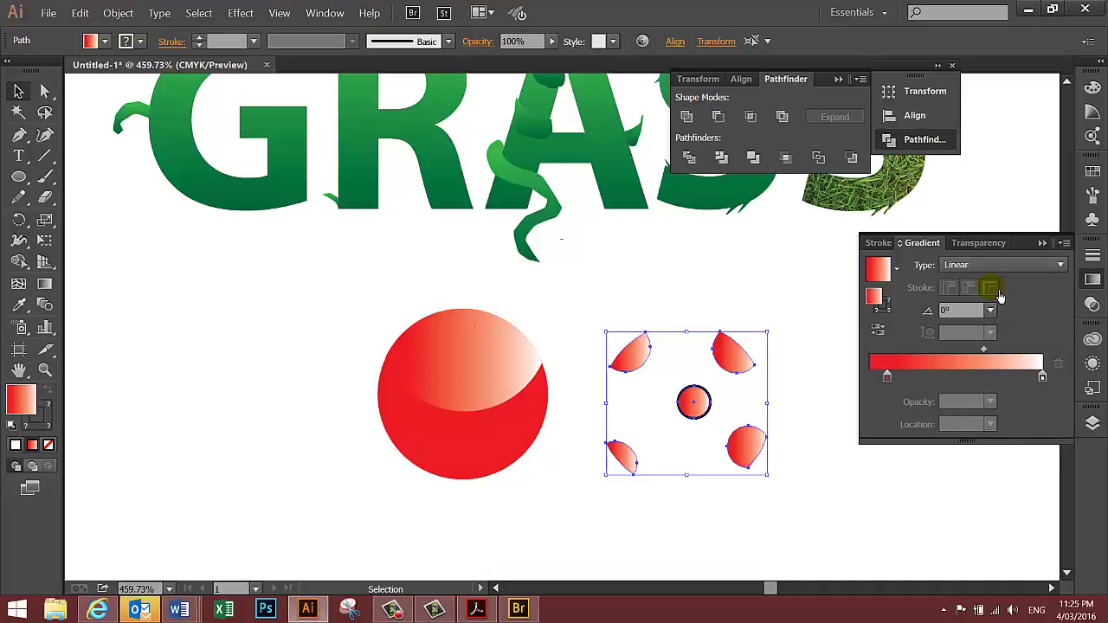
double_click(1042, 377)
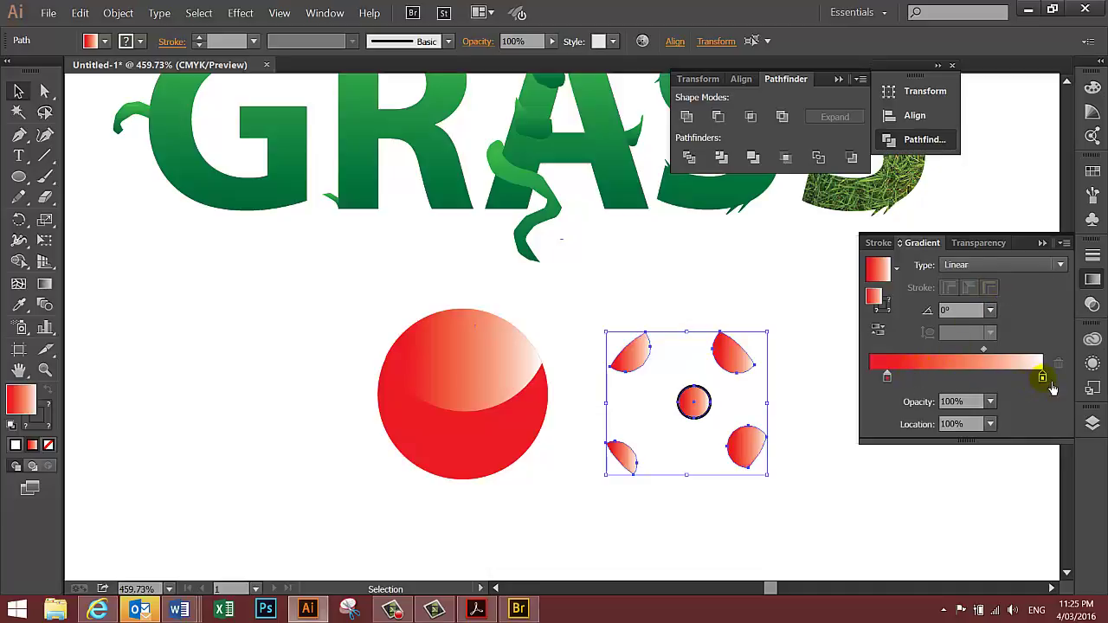
left_click(857, 431)
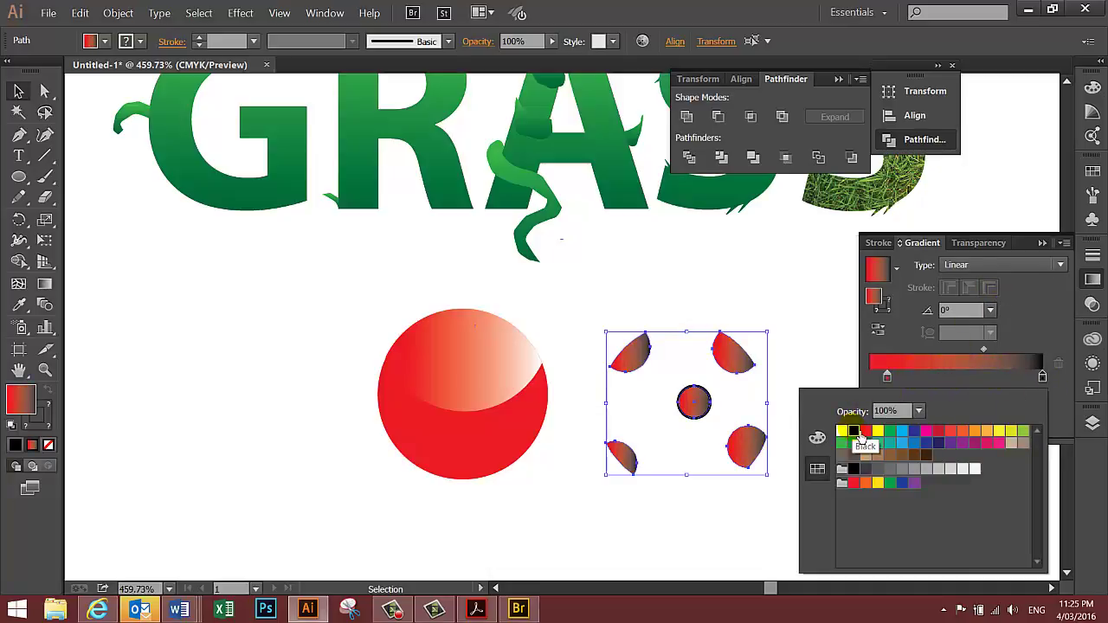
left_click(991, 352)
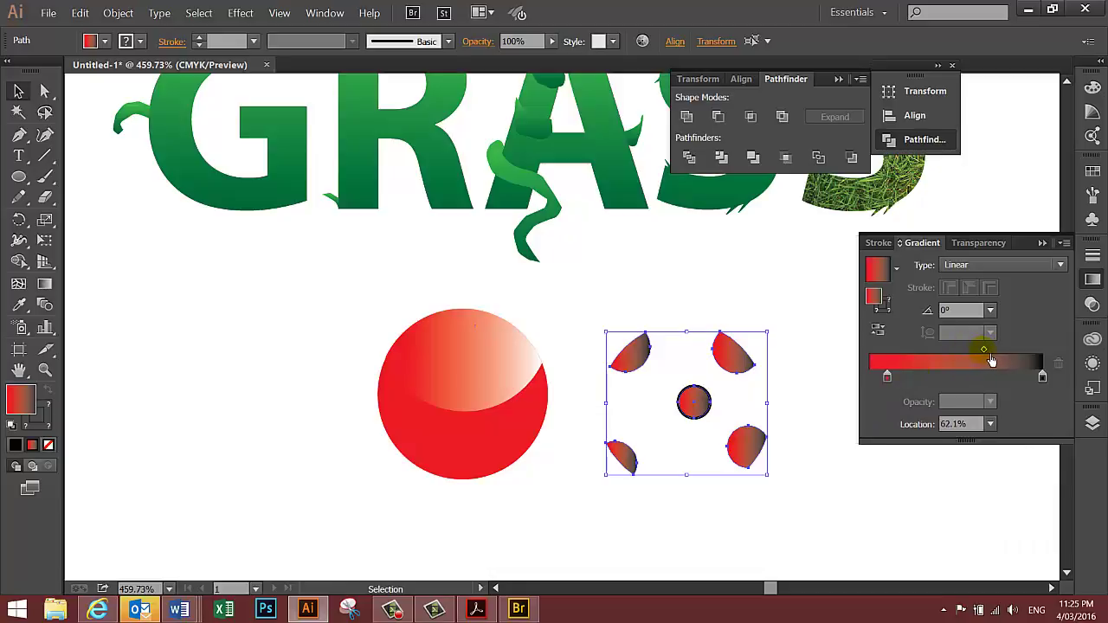
left_click_drag(992, 361, 870, 376)
Step: Move the five gradient spots onto the large red body and nudge them into alignment with its edge
left_click_drag(720, 348, 502, 329)
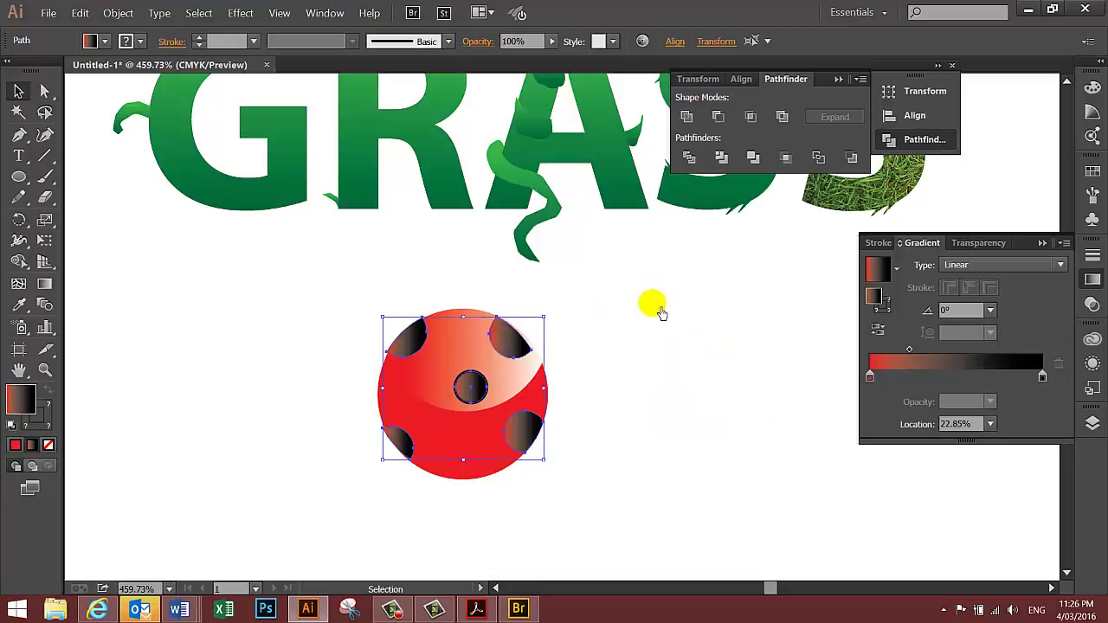
key("Down")
key("Right")
key("Right")
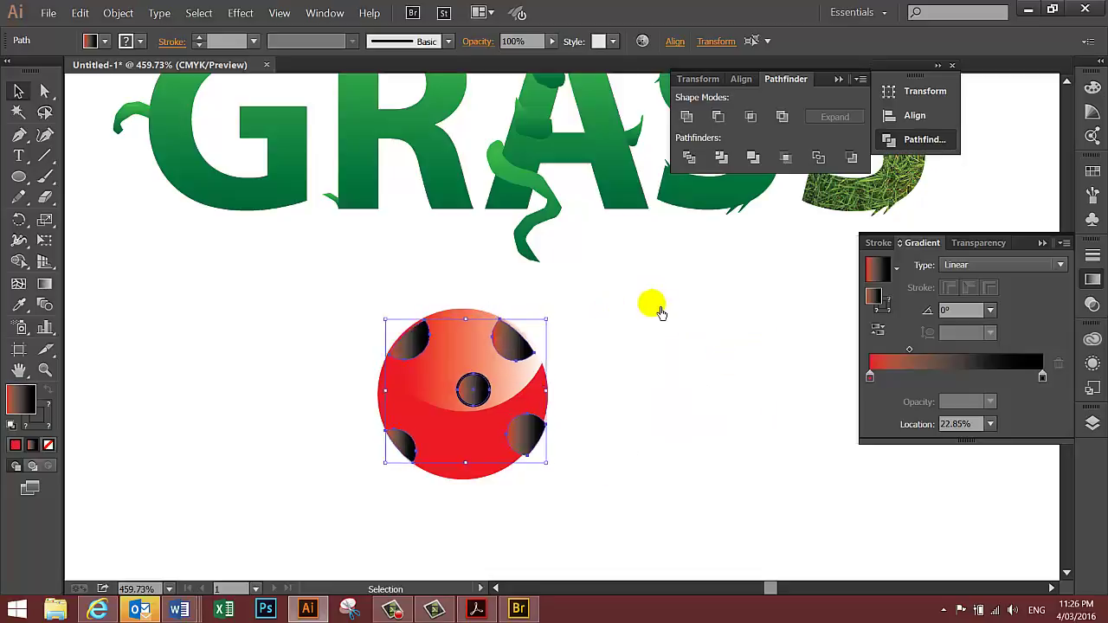
key("Left")
key("Up")
key("Left")
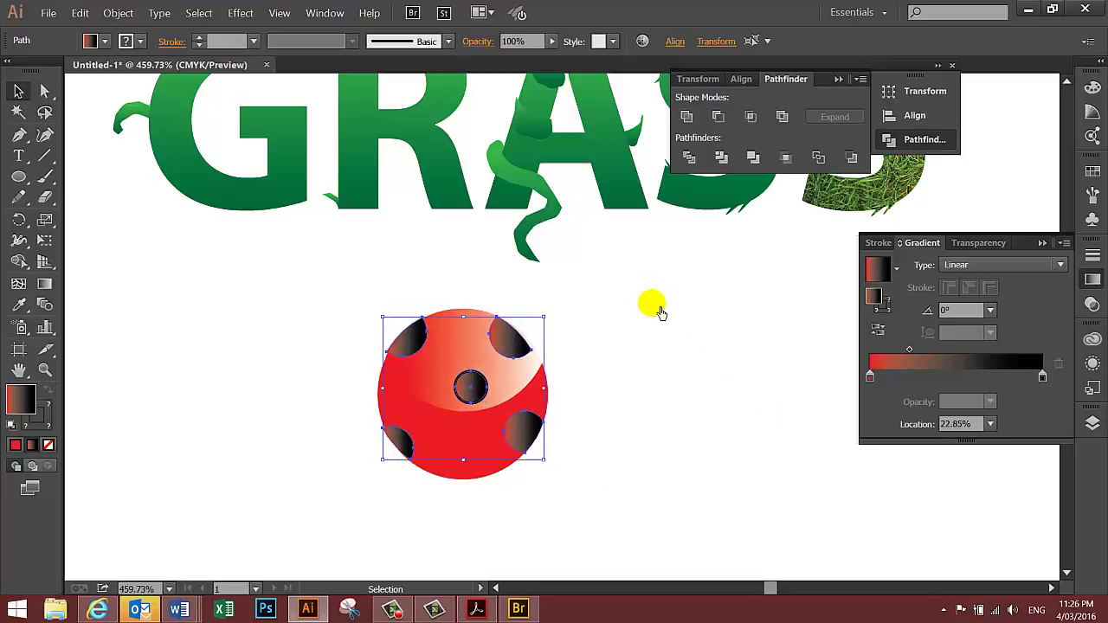
left_click(661, 315)
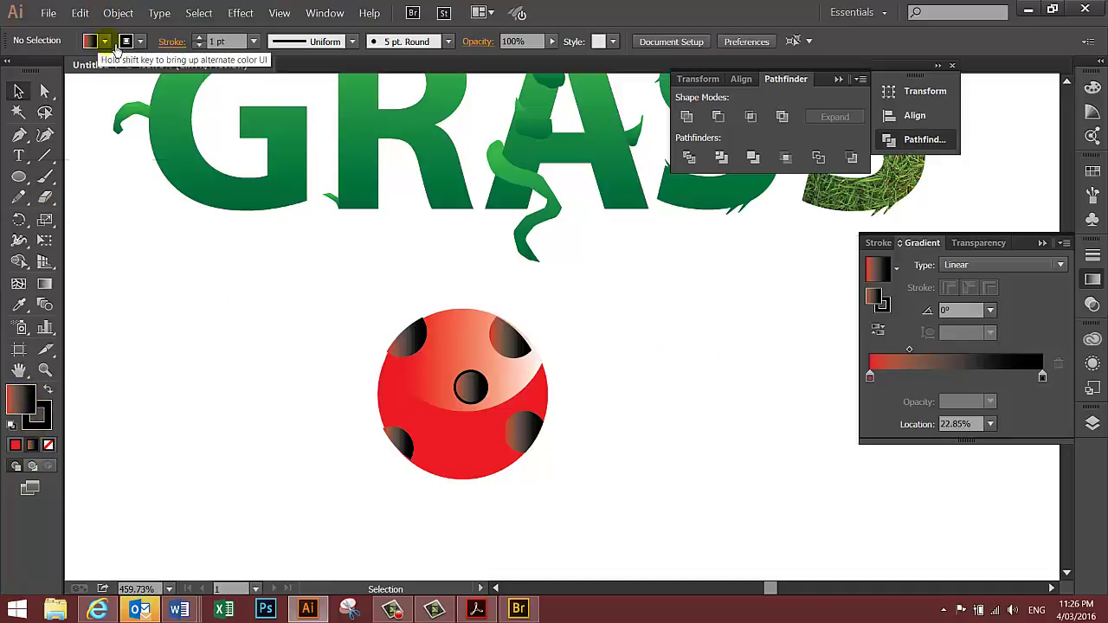
Step: Draw a black-filled circle with a 1 pt black stroke and place it over the body's upper edge as the head
left_click(104, 41)
left_click(48, 70)
left_click(19, 176)
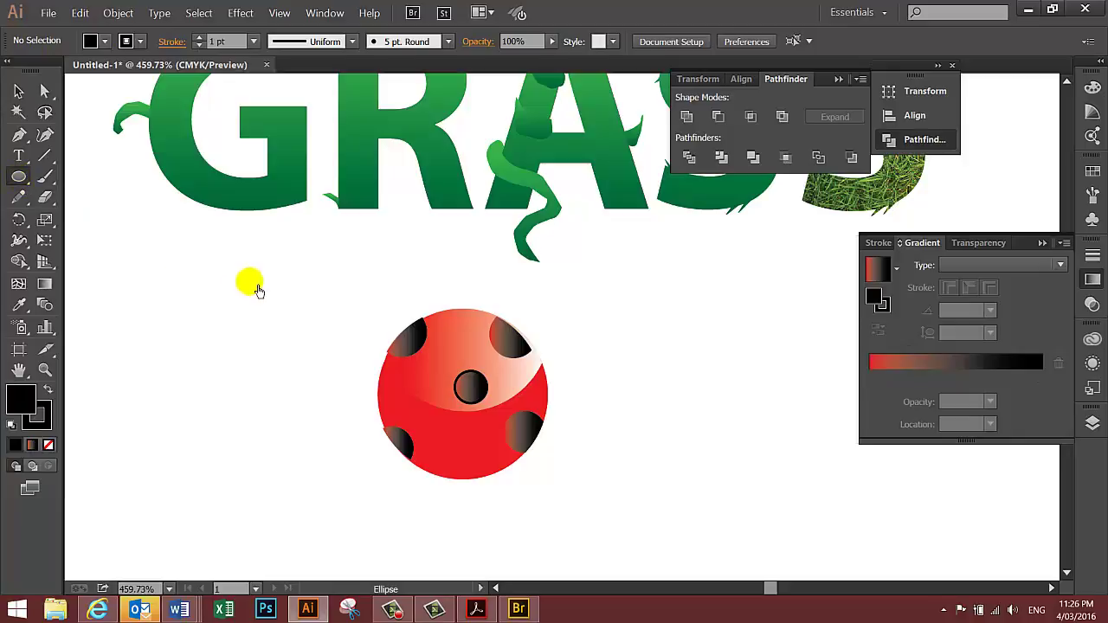
left_click_drag(289, 295, 357, 368)
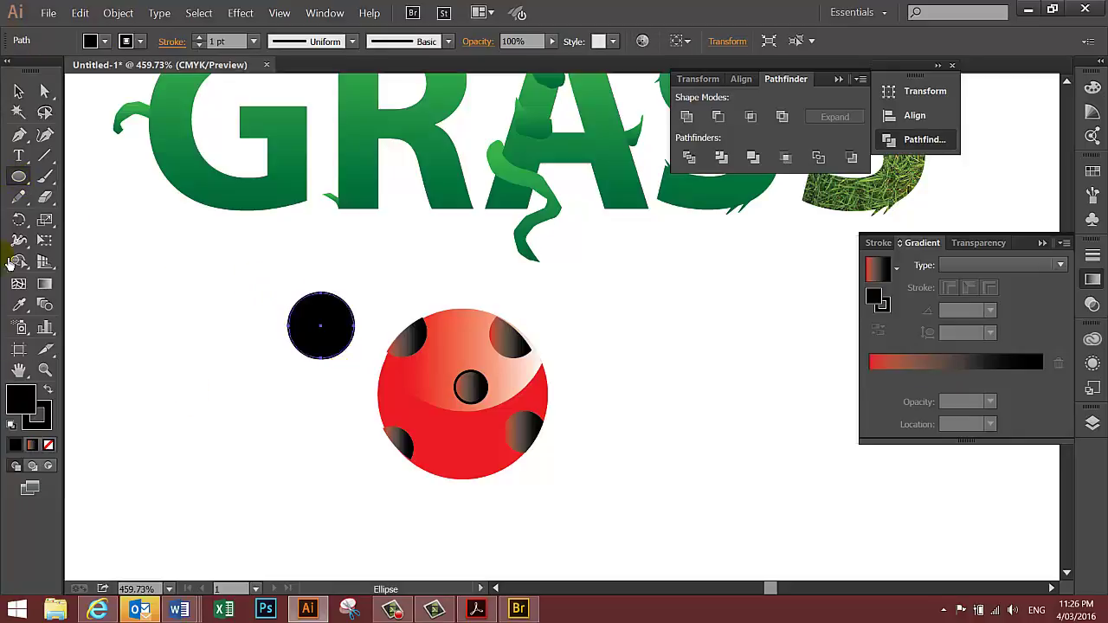
left_click(19, 90)
left_click_drag(339, 305, 485, 287)
Step: Send the black head circle to the back, behind the red body
left_click(121, 15)
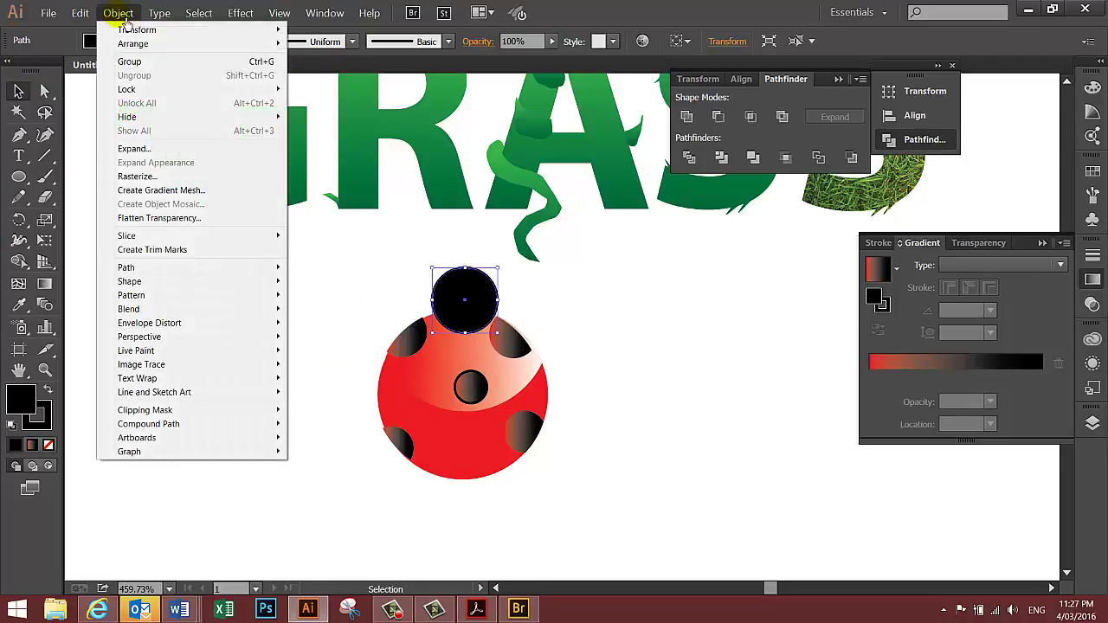
mouse_move(130, 43)
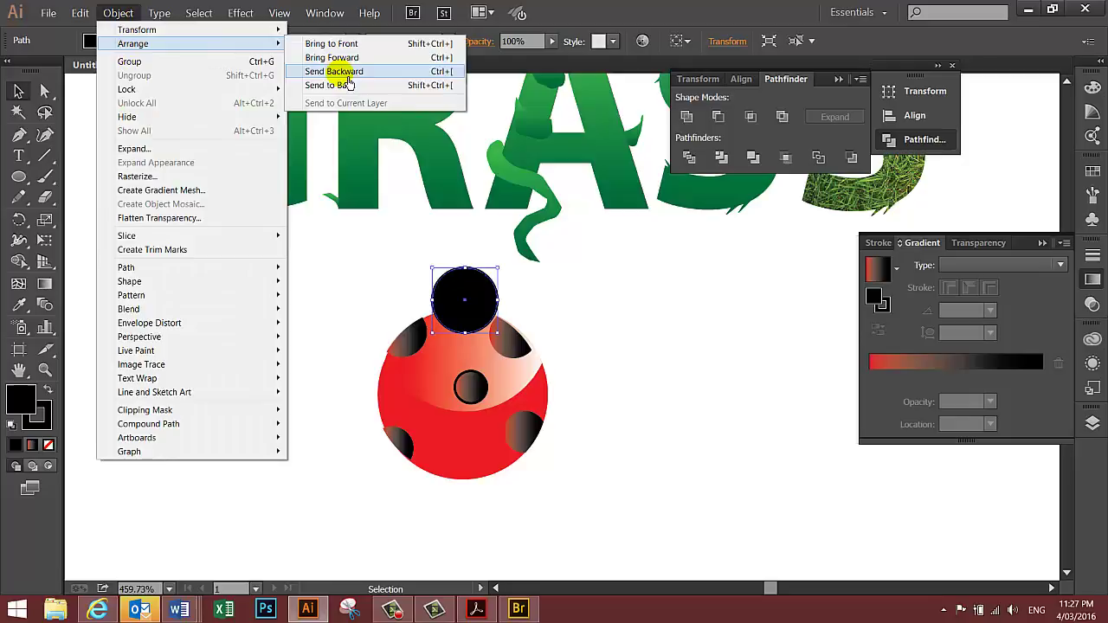
left_click(342, 84)
left_click(547, 311)
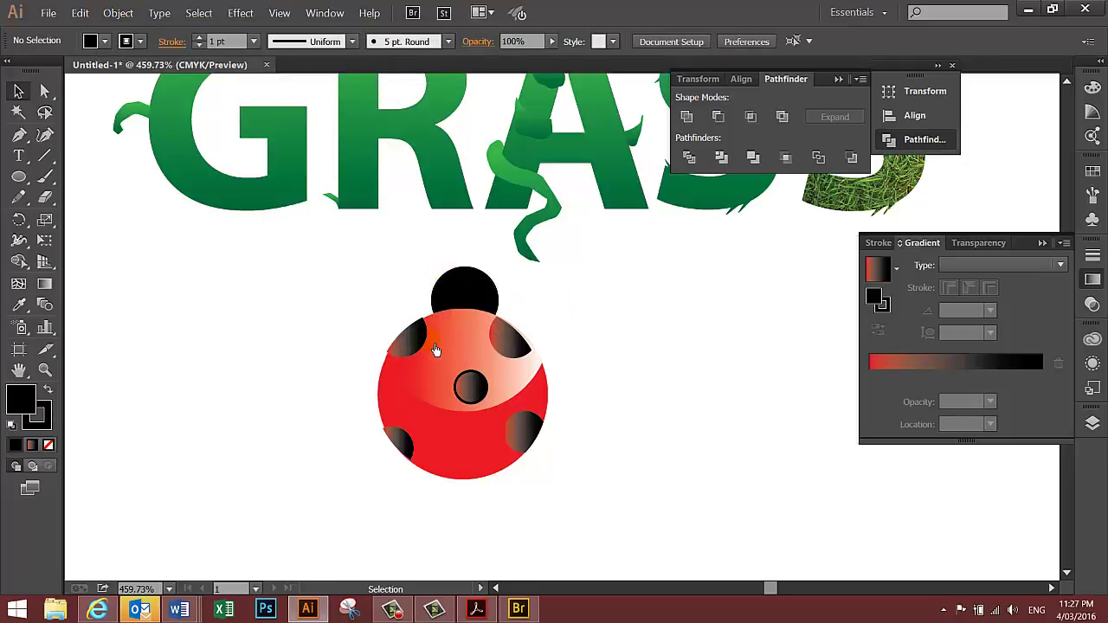
Step: Draw two black ellipses without stroke beside the ladybeetle, the wider one overlapping the lower part of the first
key("/")
left_click(18, 177)
left_click_drag(181, 280, 241, 329)
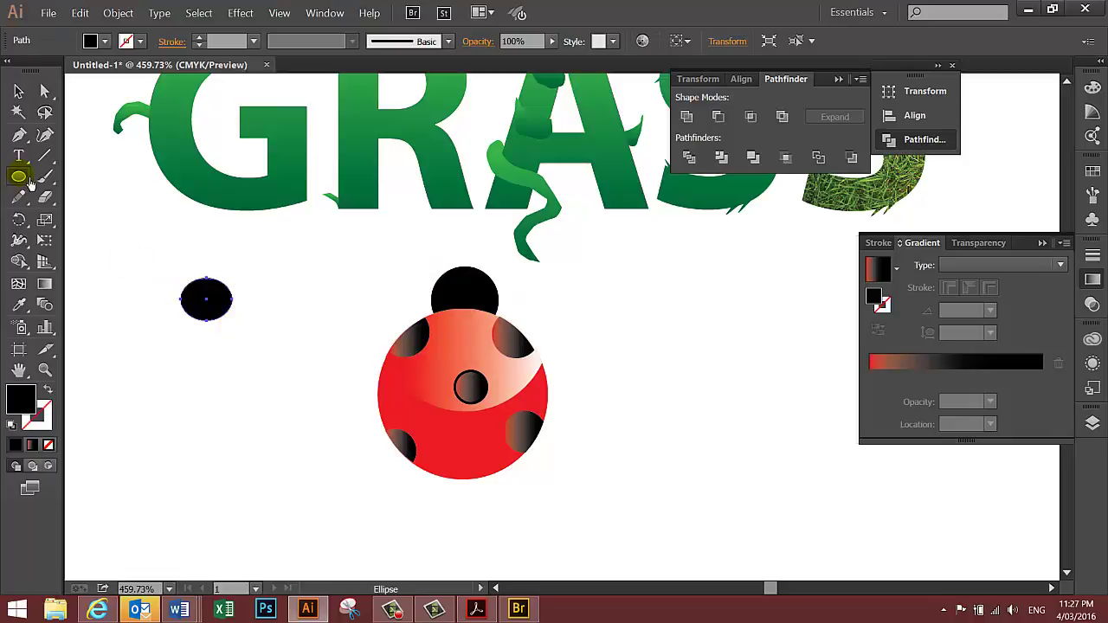
left_click_drag(181, 300, 244, 345)
key("v")
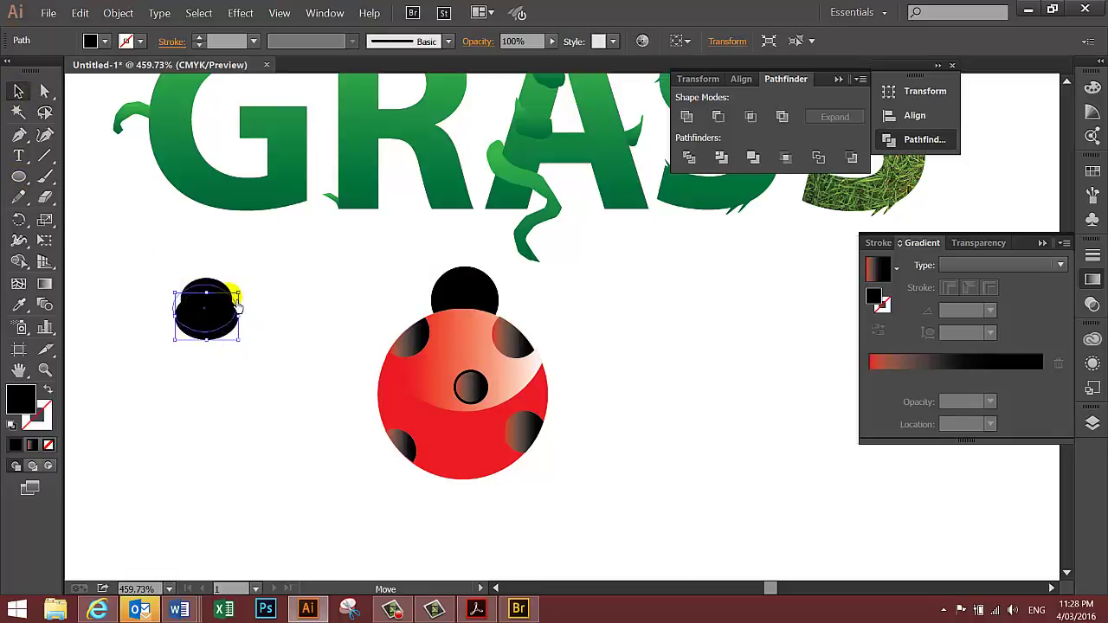
left_click_drag(237, 304, 239, 309)
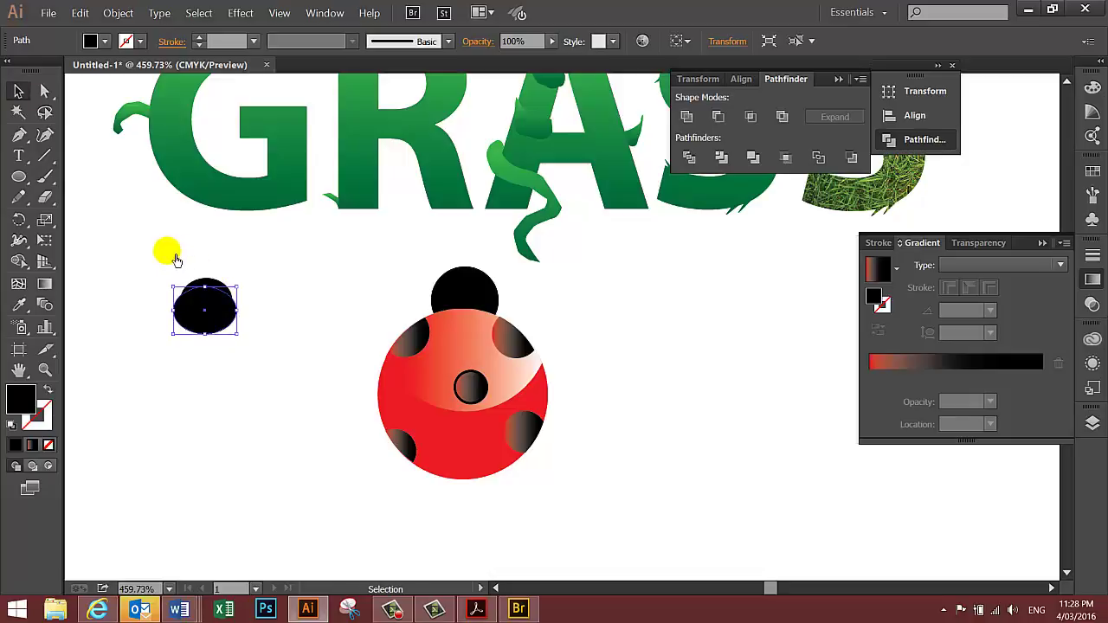
Step: Subtract the wider front ellipse from the one behind it using Pathfinder's Minus Front, leaving a thin crescent
left_click_drag(162, 266, 216, 336)
key("ctrl+z")
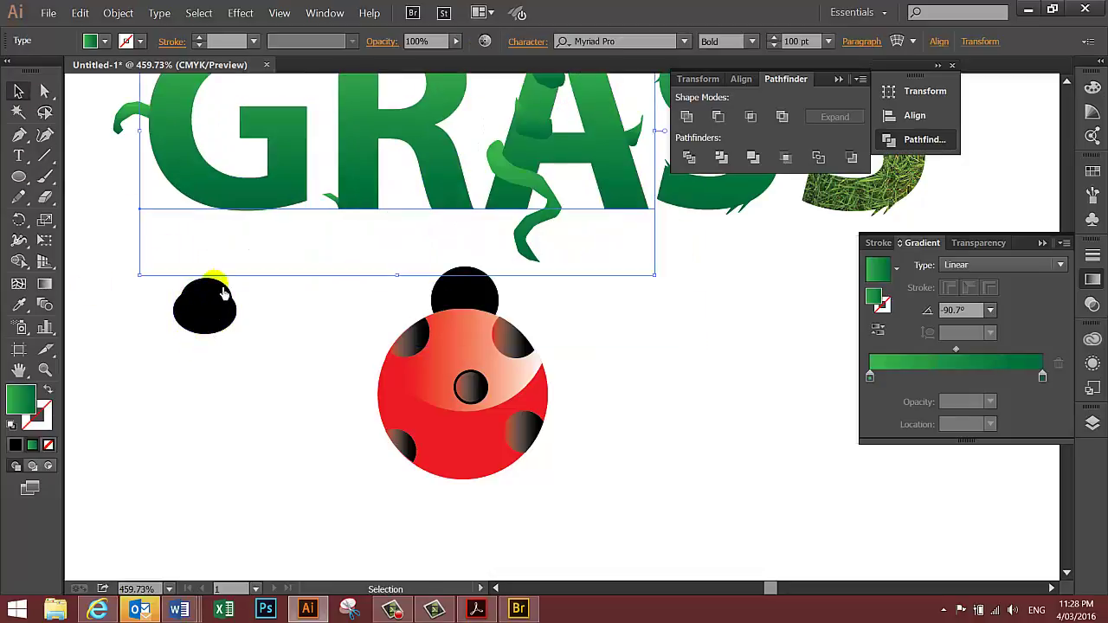
left_click(217, 287)
left_click(230, 324, "shift")
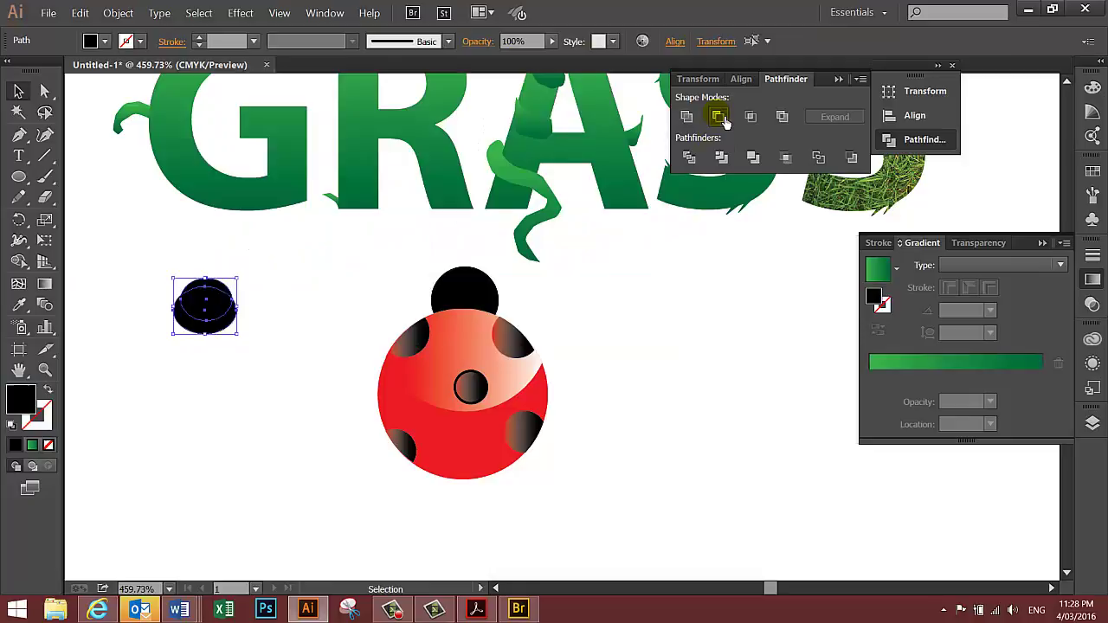
left_click(719, 117)
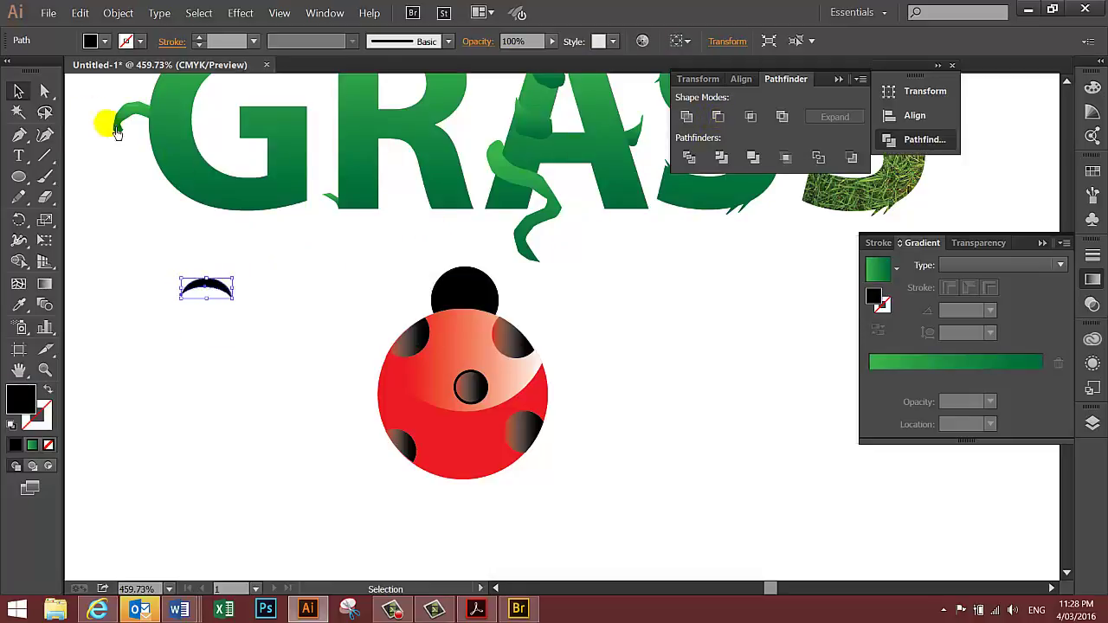
Step: Rotate and place the crescent on the head's upper-left edge as an antenna, and add a mirrored copy on the upper-right edge
left_click_drag(204, 288, 500, 263)
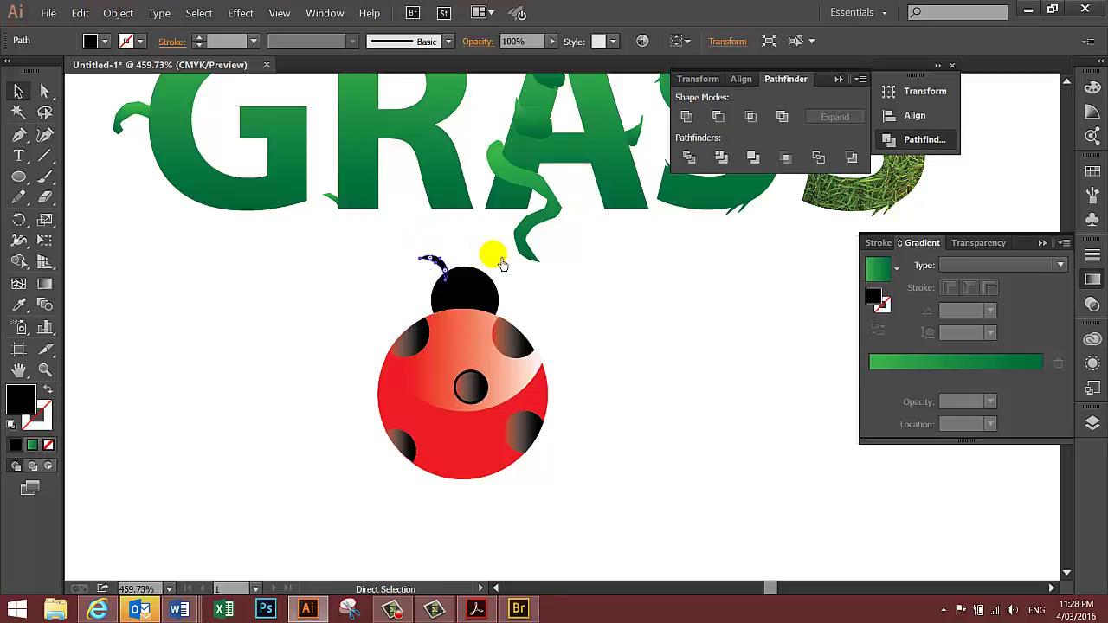
key("ctrl+c")
left_click(552, 275)
left_click(603, 371)
key("ctrl+v")
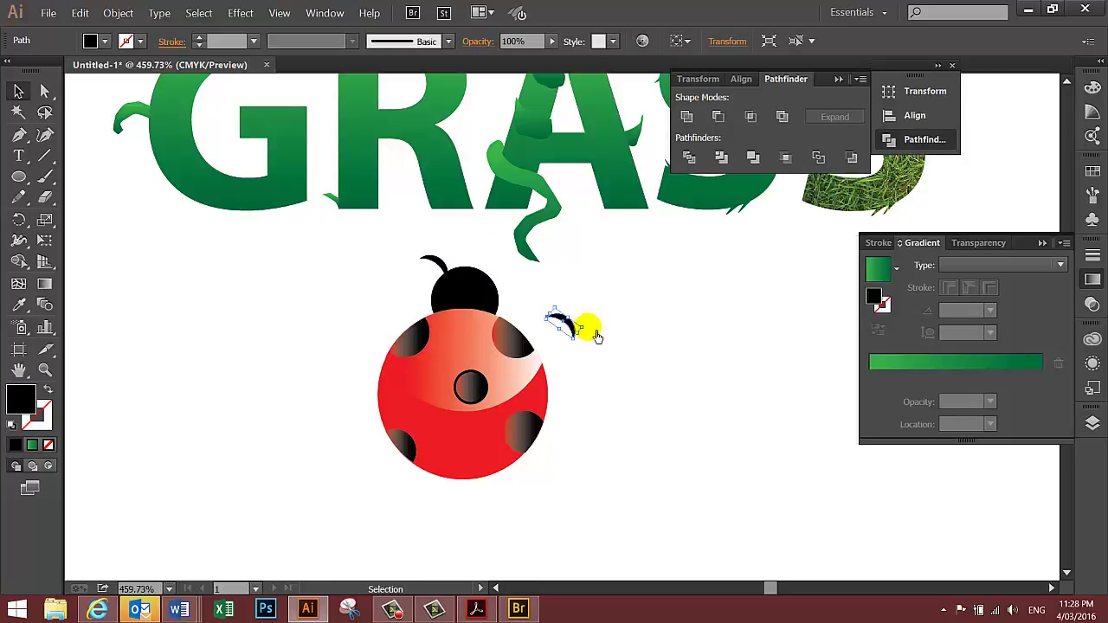
left_click_drag(561, 319, 490, 258)
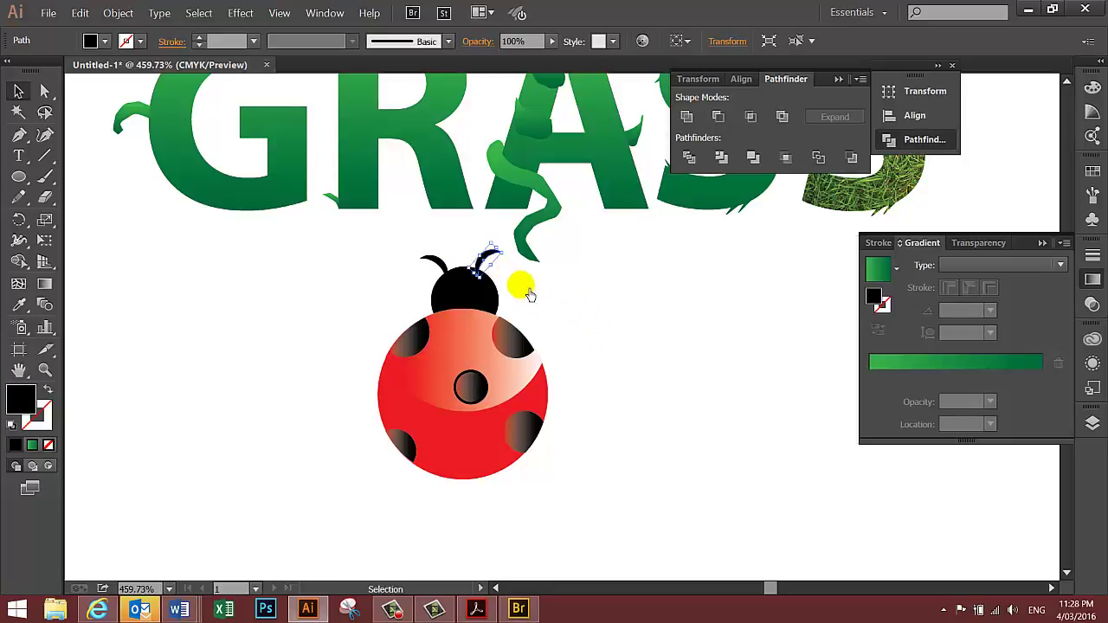
left_click(529, 294)
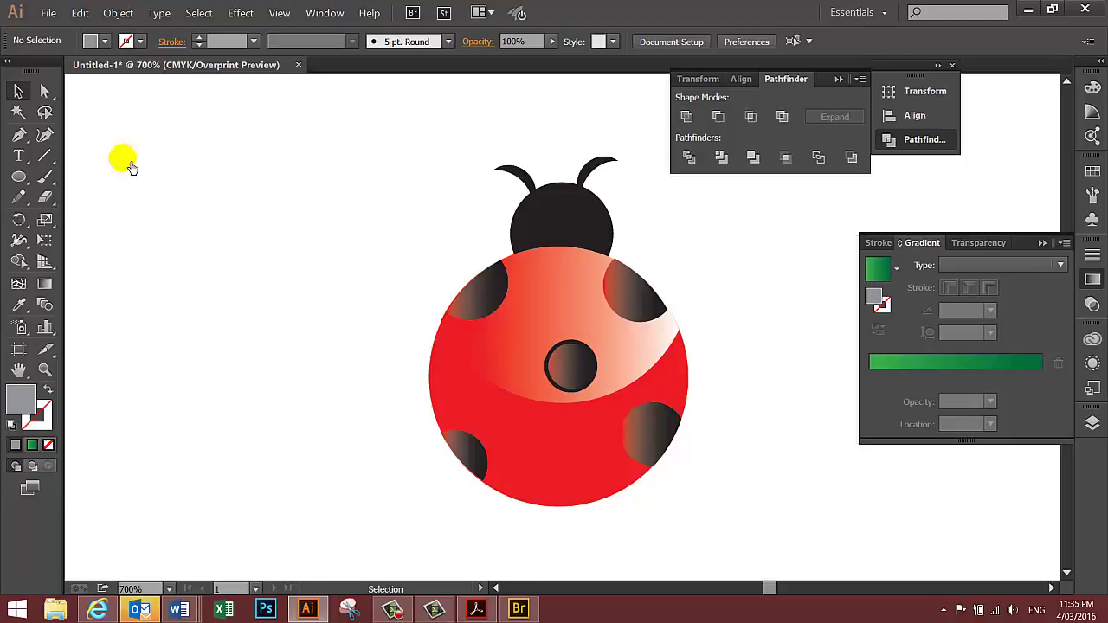
Step: Draw a wide ellipse behind the ladybeetle's body and give it a radial gradient fill with a dark grey inner stop
left_click(18, 175)
left_click_drag(381, 263, 754, 553)
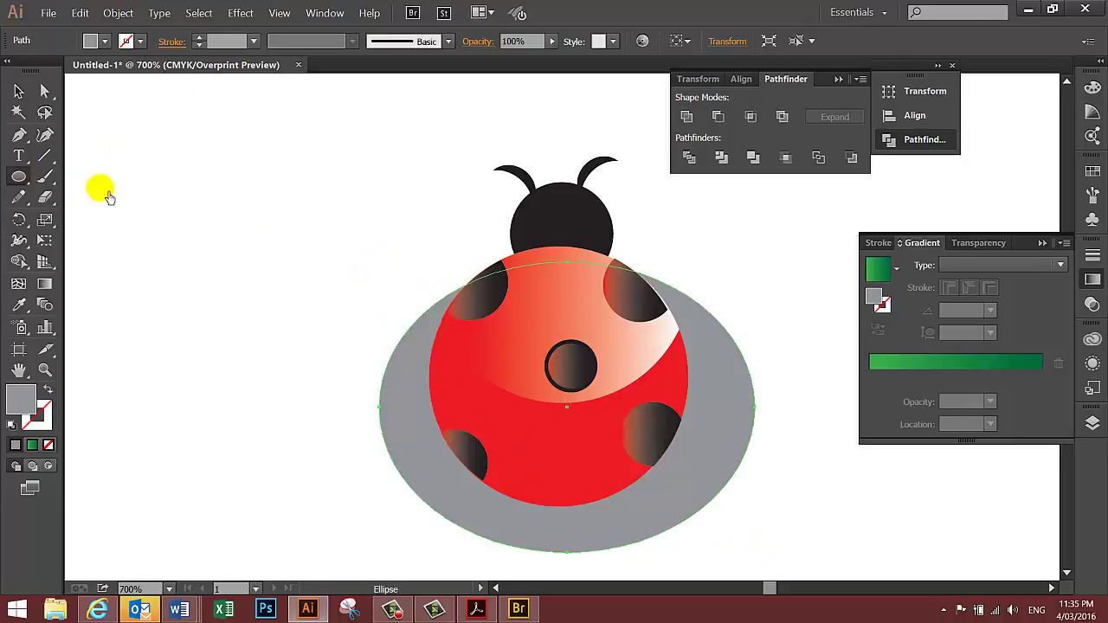
left_click(1059, 265)
left_click(1013, 302)
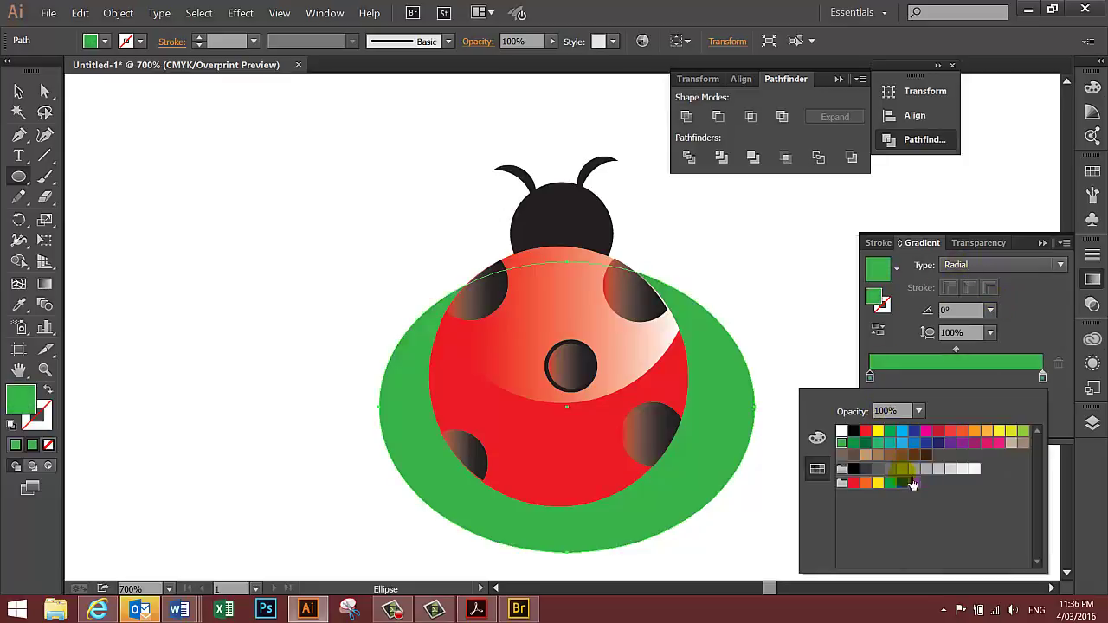
left_click(866, 469)
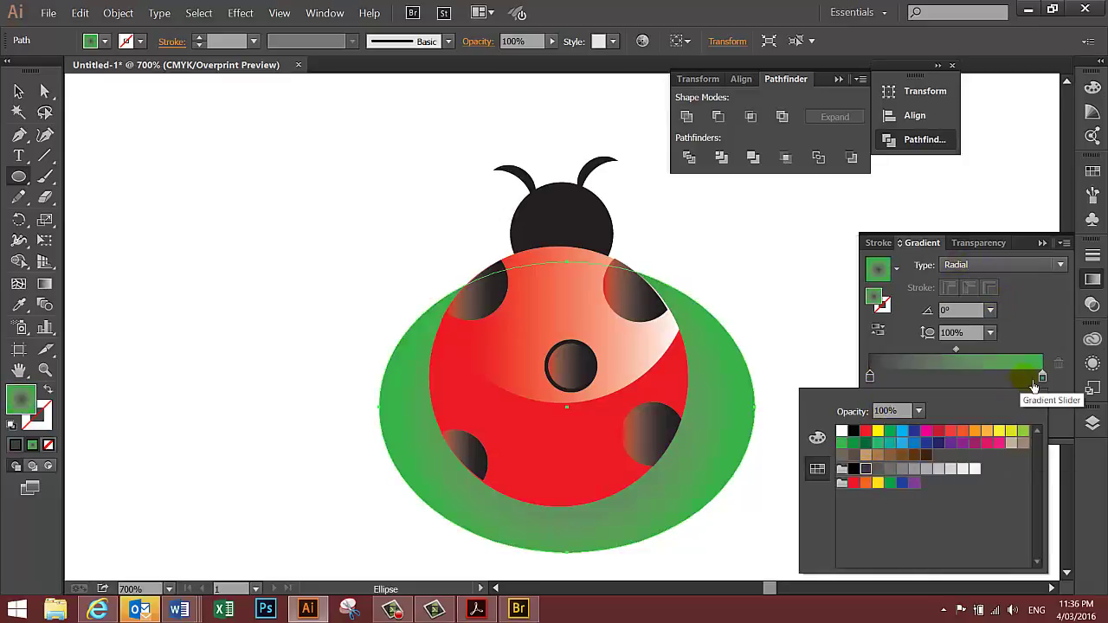
Step: Set the shadow gradient's outer stop to white at 0% opacity and move the gradient midpoint to 87%
left_click(1042, 377)
double_click(1042, 377)
left_click(852, 433)
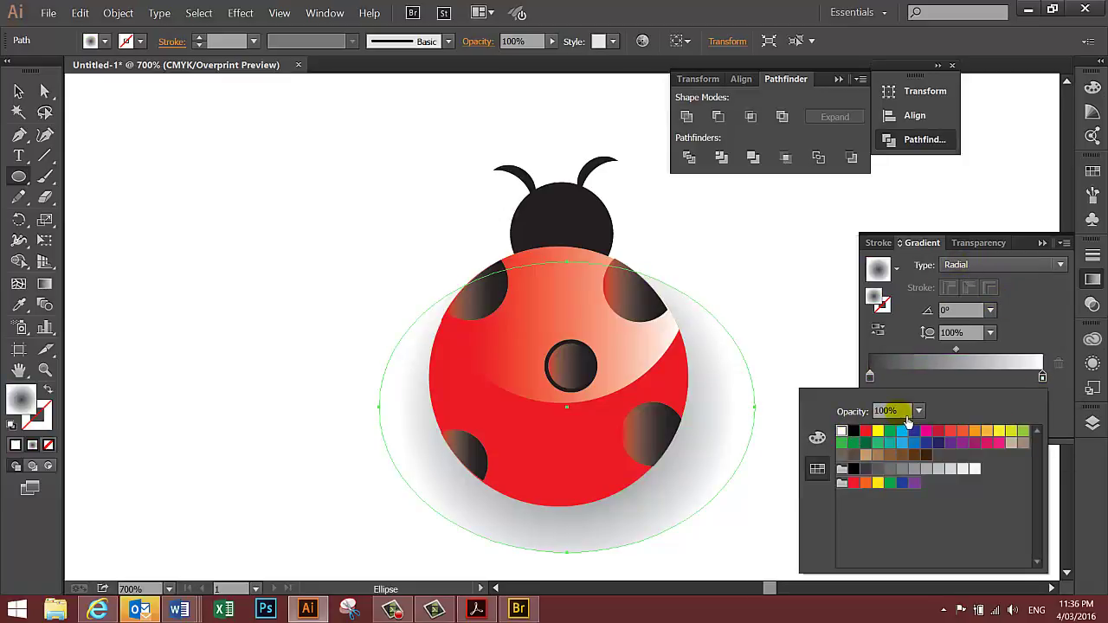
left_click(919, 410)
left_click(938, 202)
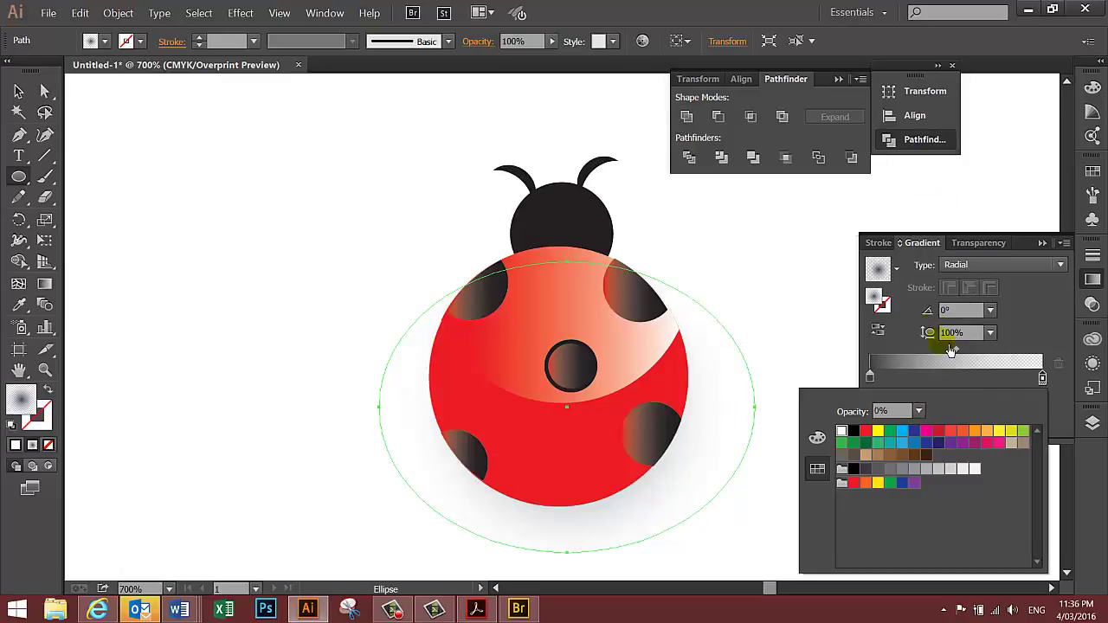
left_click(947, 348)
left_click_drag(959, 351, 1032, 354)
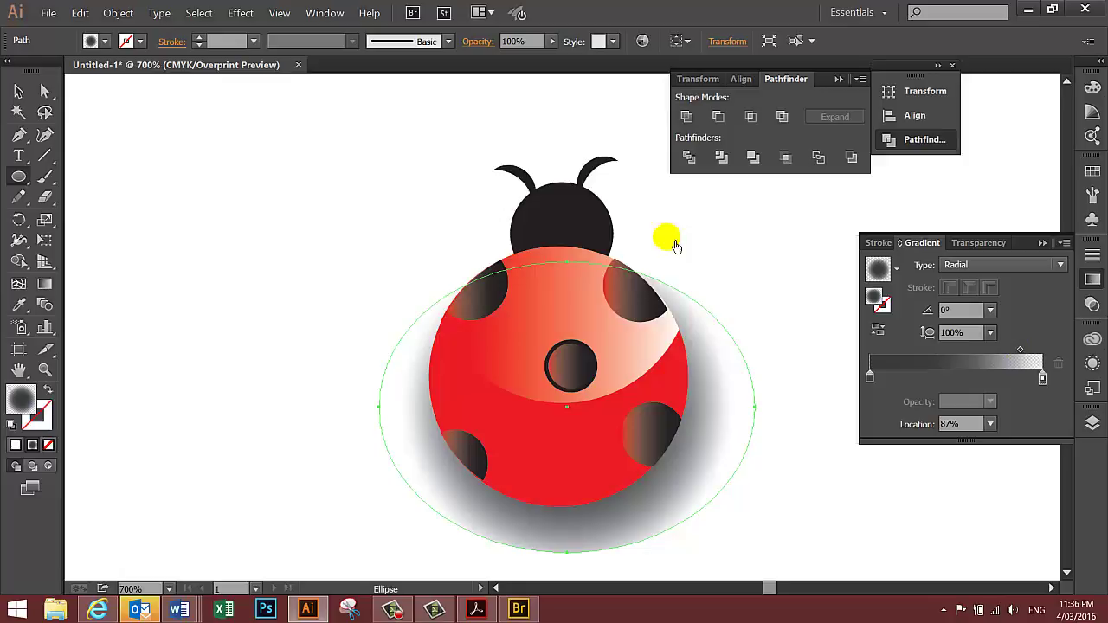
Step: Select all the ladybeetle parts together with the shadow ellipse and group them
left_click(19, 91)
key("ctrl+a")
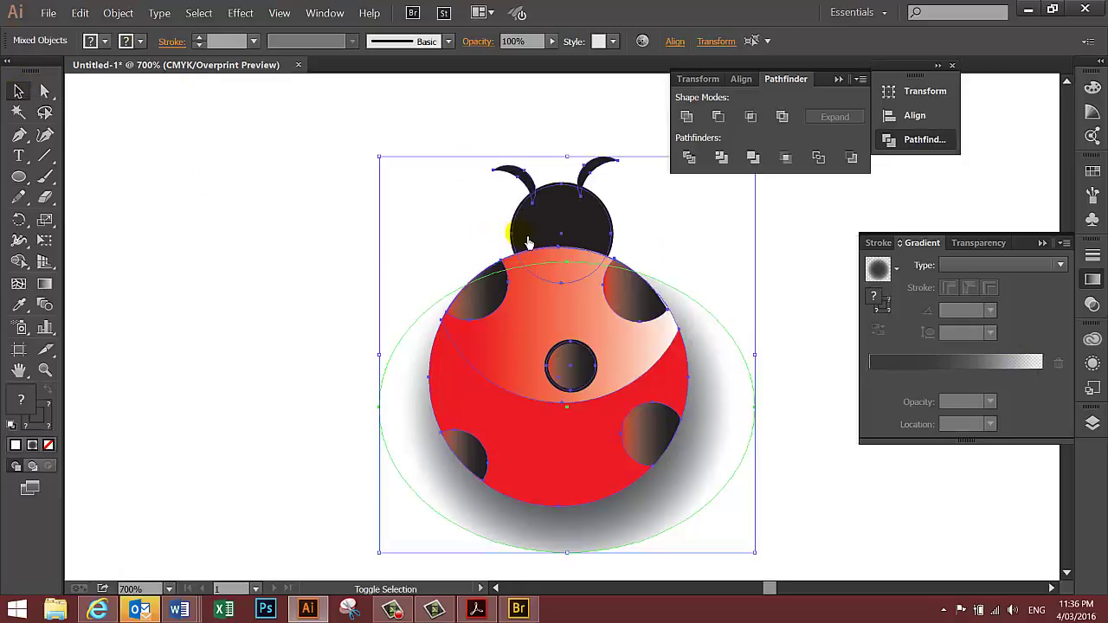
right_click(522, 230)
left_click(556, 294)
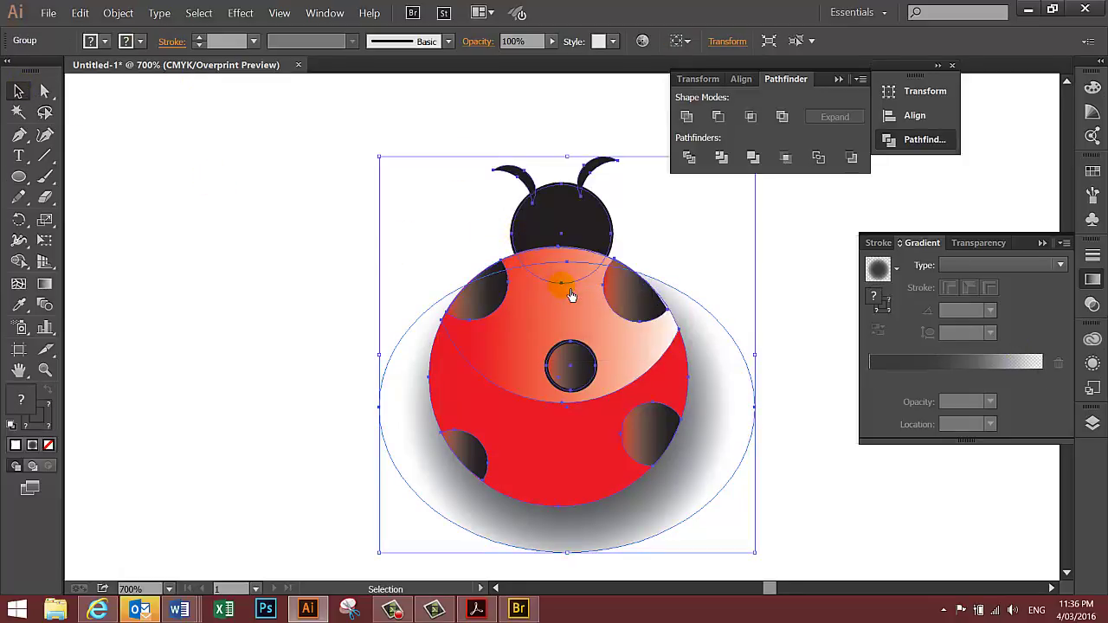
Step: Scale the ladybeetle group down so it fits on the left leaf above the G
key("ctrl")
key("ctrl+0")
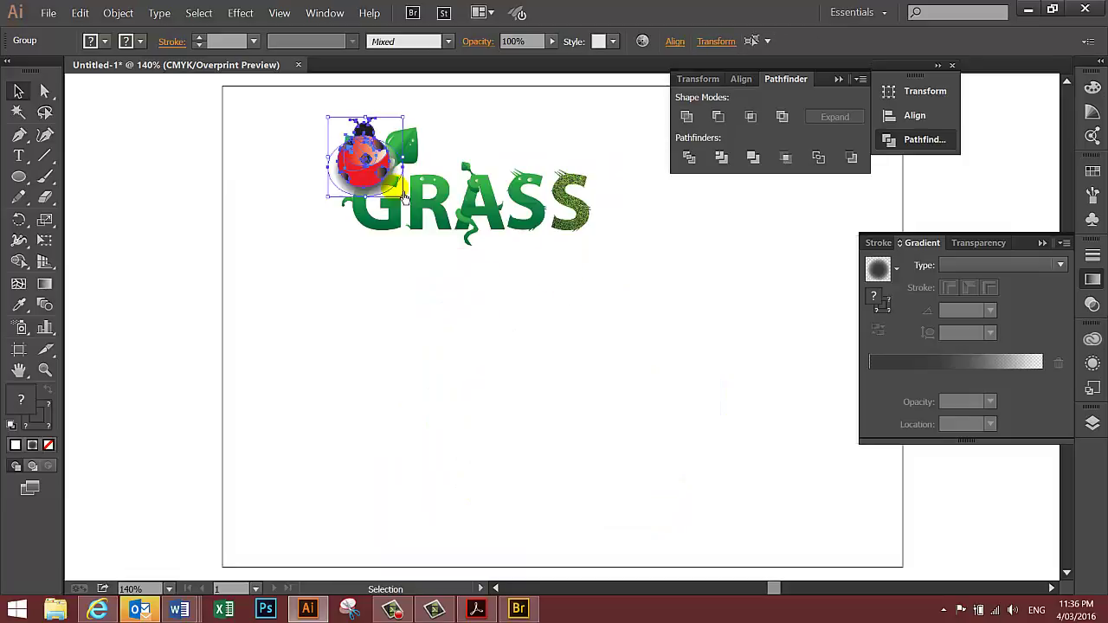
left_click(295, 132)
left_click(333, 125)
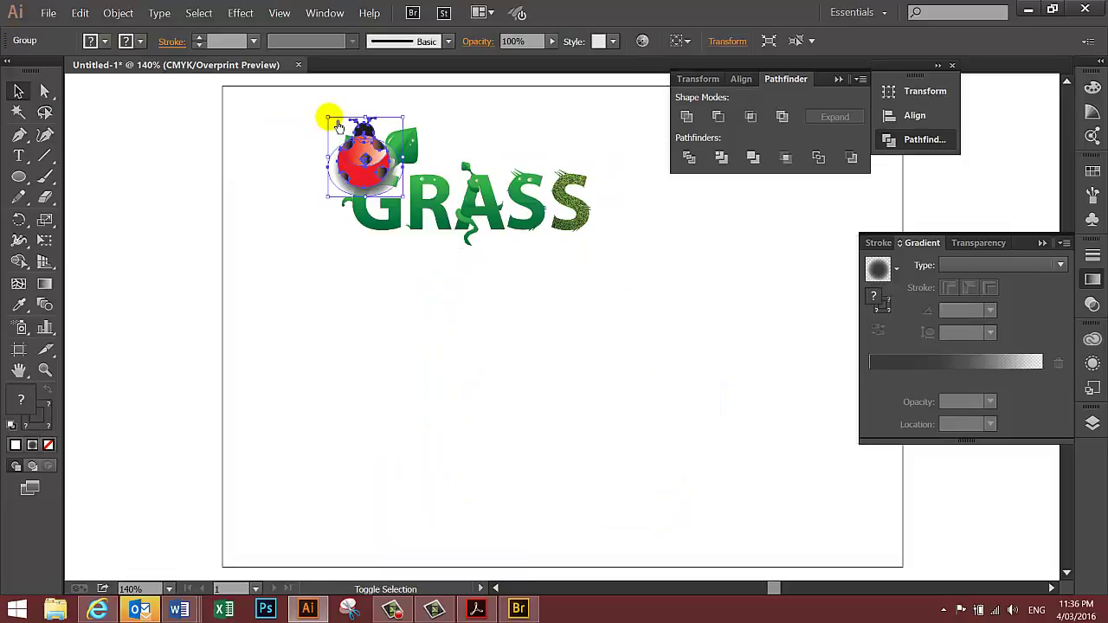
left_click_drag(329, 117, 354, 156)
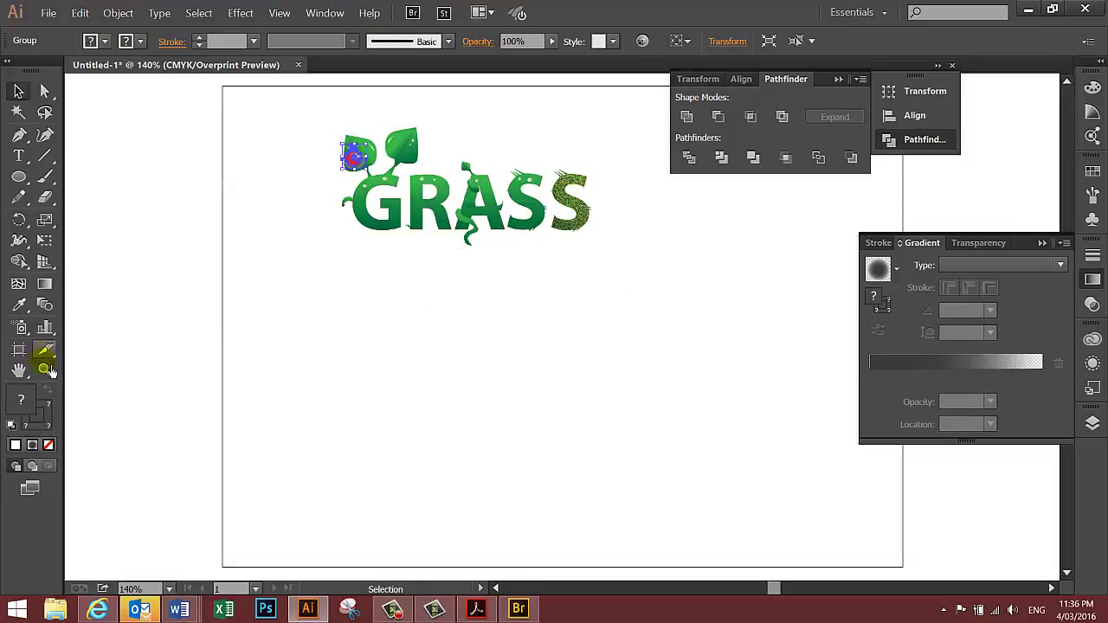
Step: Shrink the ladybeetle further and tilt it slightly left on the leaf, then close the Pathfinder panel
left_click(45, 369)
left_click_drag(321, 118, 387, 181)
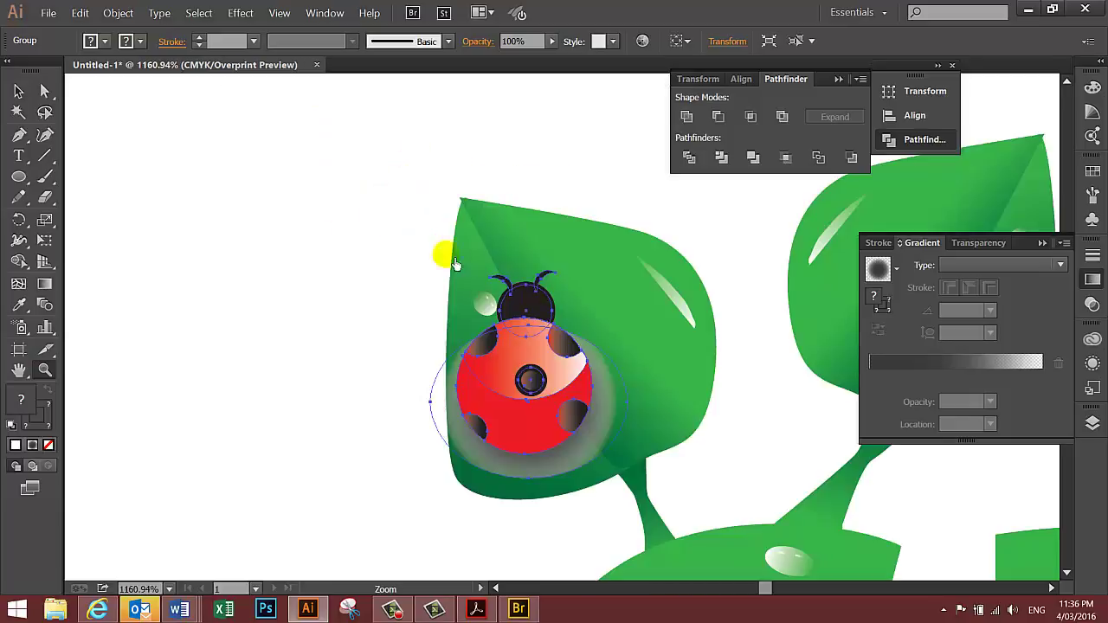
key("v")
left_click_drag(433, 268, 535, 418)
left_click(572, 171)
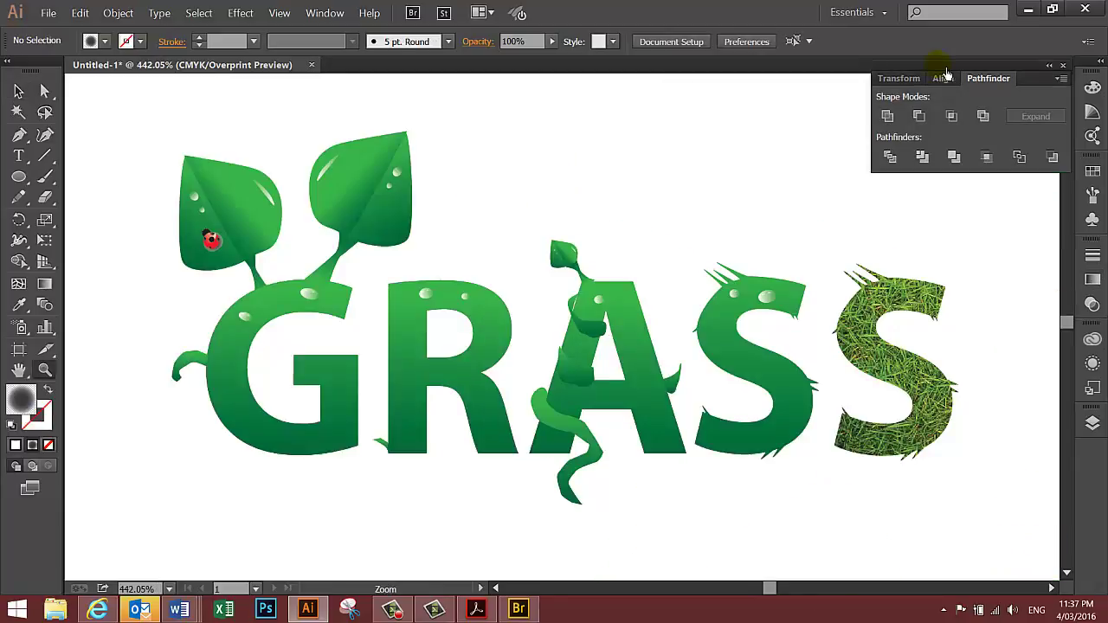
left_click(1064, 66)
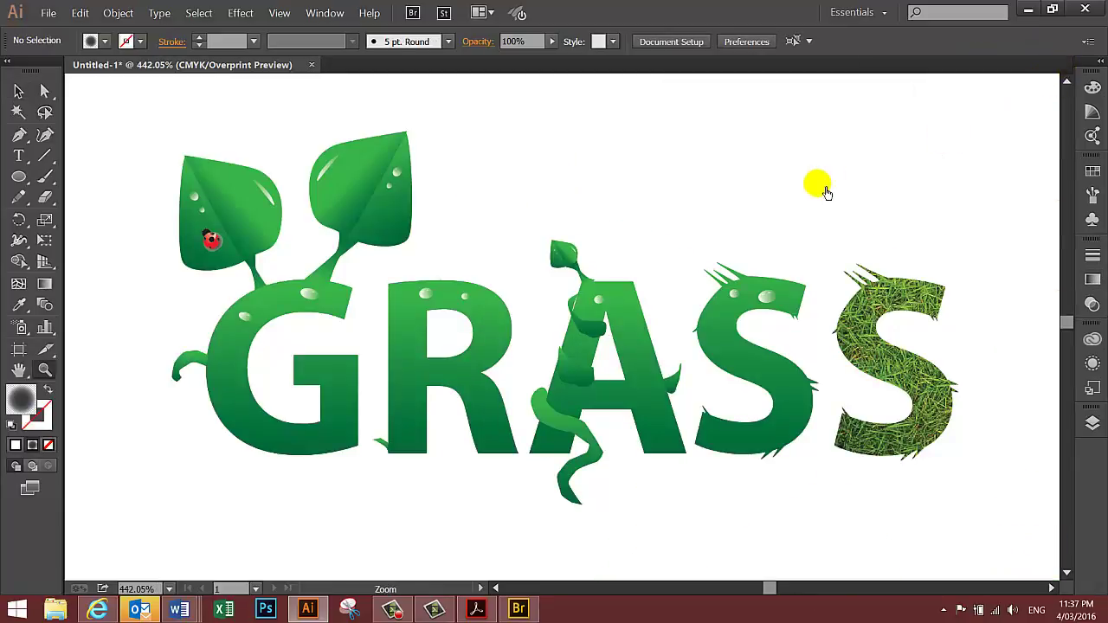